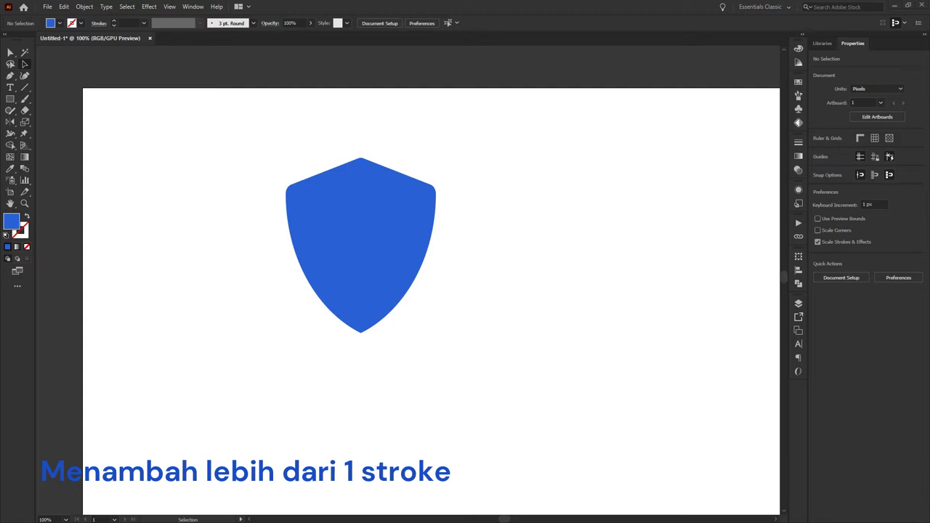
# Move the shield and give its outline the light-blue colour 00A4FF.
pyautogui.moveTo(363, 228)
pyautogui.mouseDown()
pyautogui.moveTo(435, 229)
pyautogui.moveTo(315, 229)
pyautogui.moveTo(407, 283)
pyautogui.moveTo(343, 265)
pyautogui.moveTo(345, 275)
pyautogui.mouseUp()
pyautogui.hotkey('ctrl', 'shift', 'a')
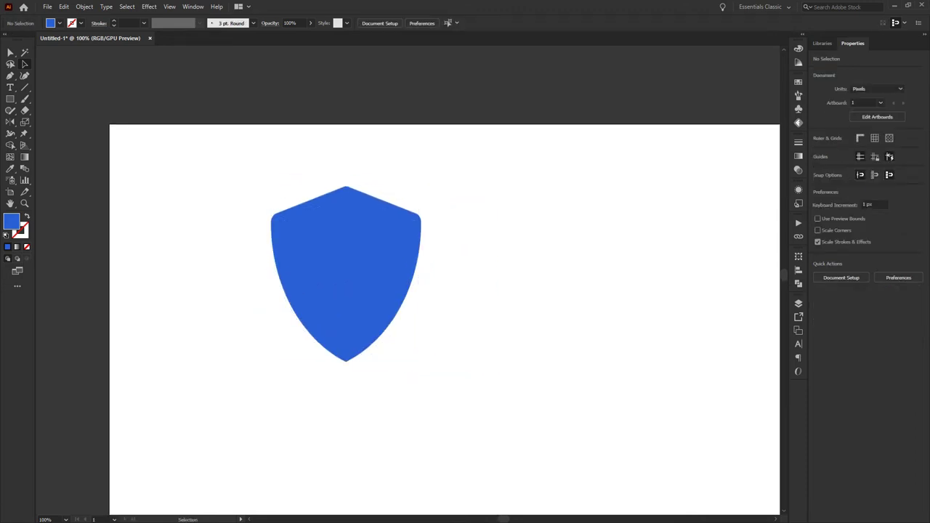
pyautogui.hotkey('ctrl', 'a')
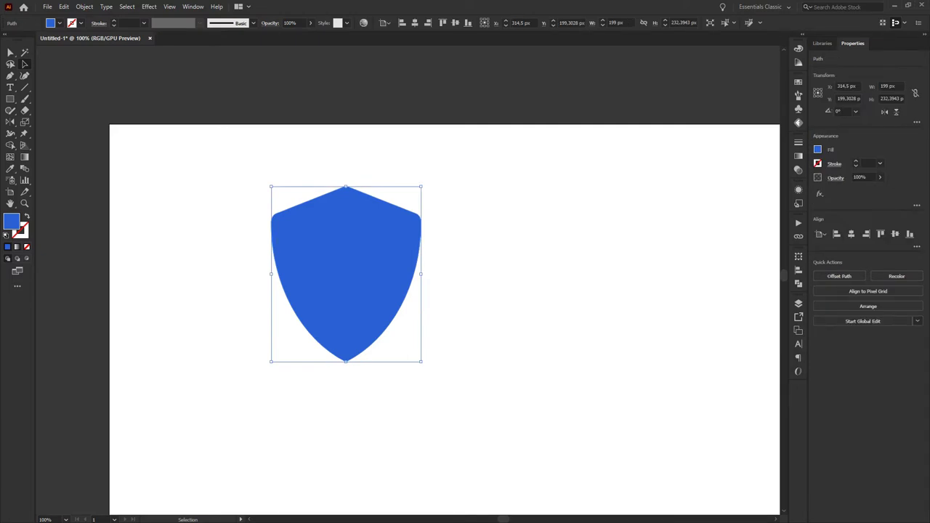
pyautogui.press('F6')
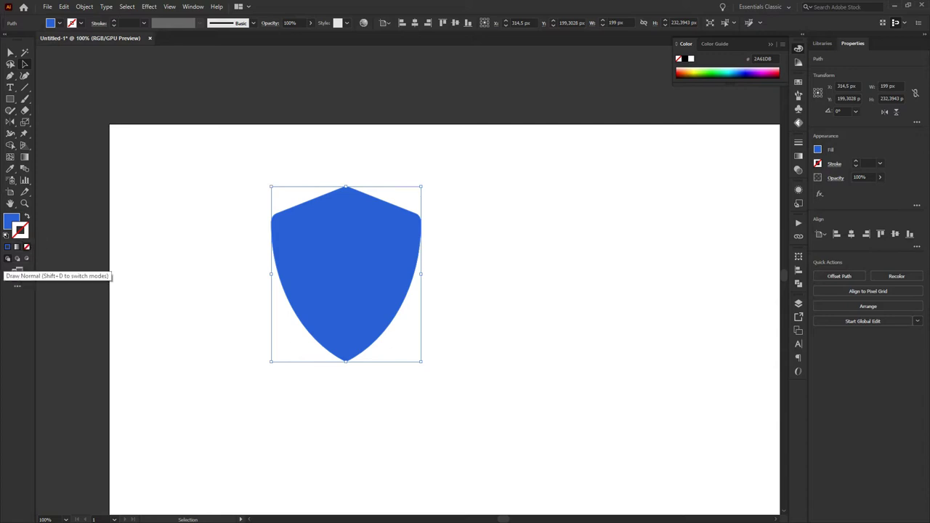
pyautogui.doubleClick(20, 231)
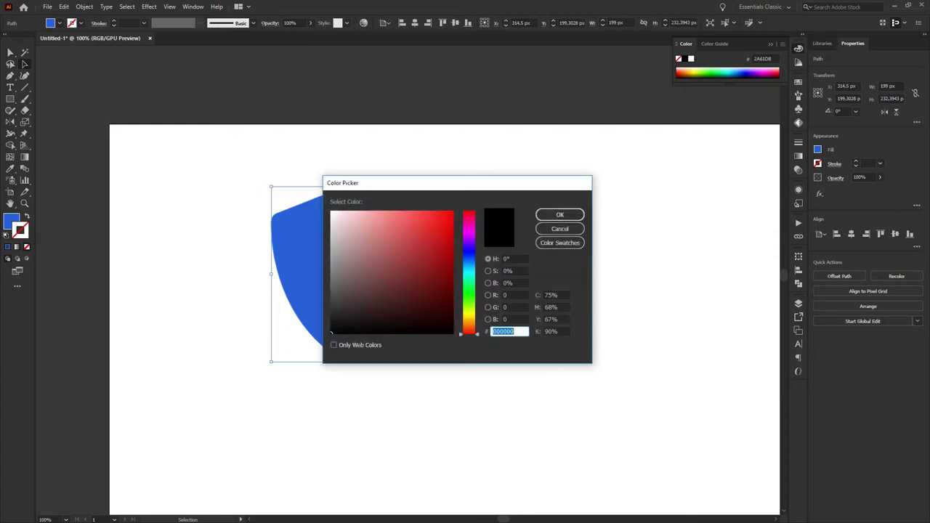
pyautogui.write('00A4FF')
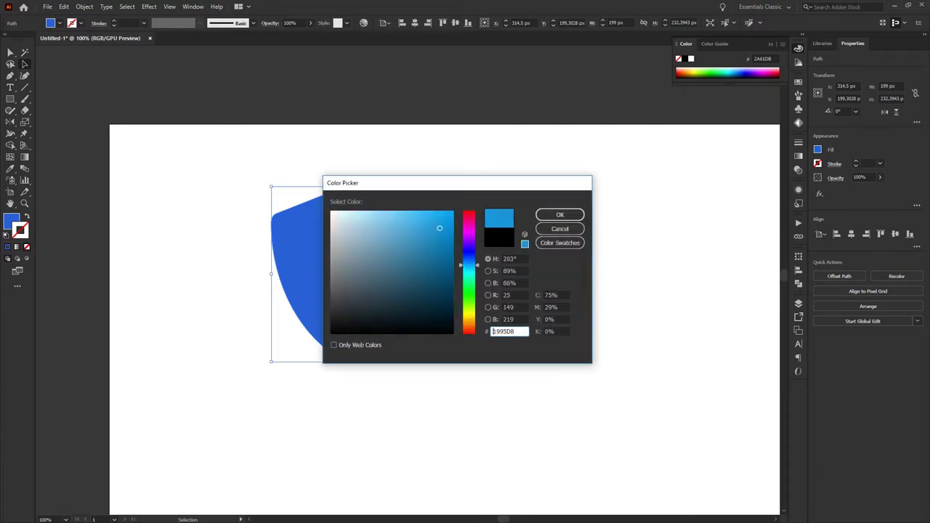
pyautogui.click(560, 214)
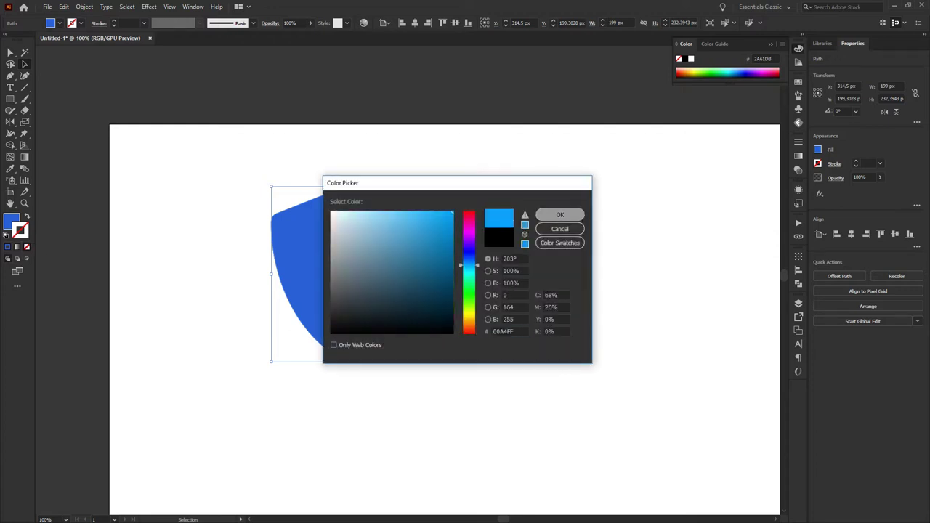
# Set the shield's outline weight to 11 px and check the result.
pyautogui.hotkey('ctrl', 'shift', 'a')
pyautogui.hotkey('ctrl', 'a')
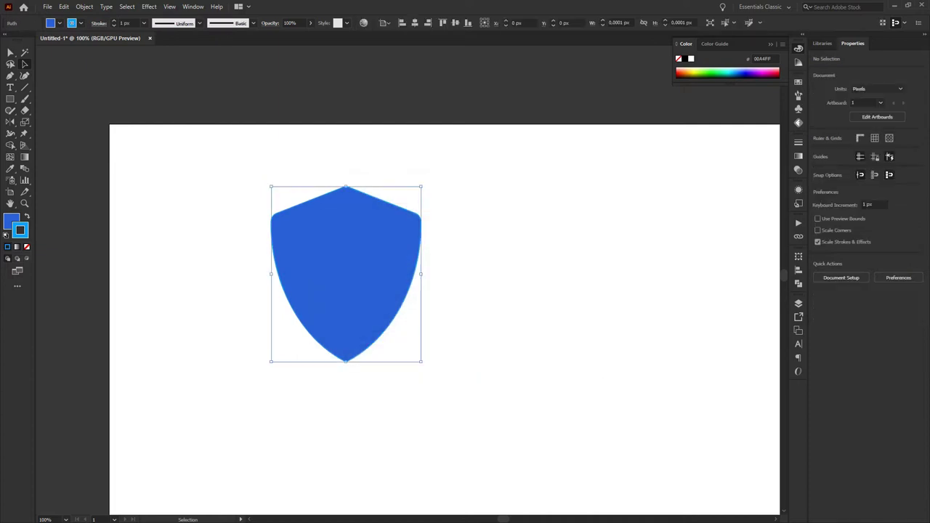
pyautogui.press('Up')
pyautogui.press('Up')
pyautogui.press('Up')
pyautogui.press('Up')
pyautogui.press('Up')
pyautogui.press('Up')
pyautogui.press('Up')
pyautogui.press('Up')
pyautogui.press('Up')
pyautogui.press('Down')
pyautogui.press('Down')
pyautogui.press('Down')
pyautogui.press('Down')
pyautogui.press('Down')
pyautogui.press('Down')
pyautogui.press('Down')
pyautogui.press('Down')
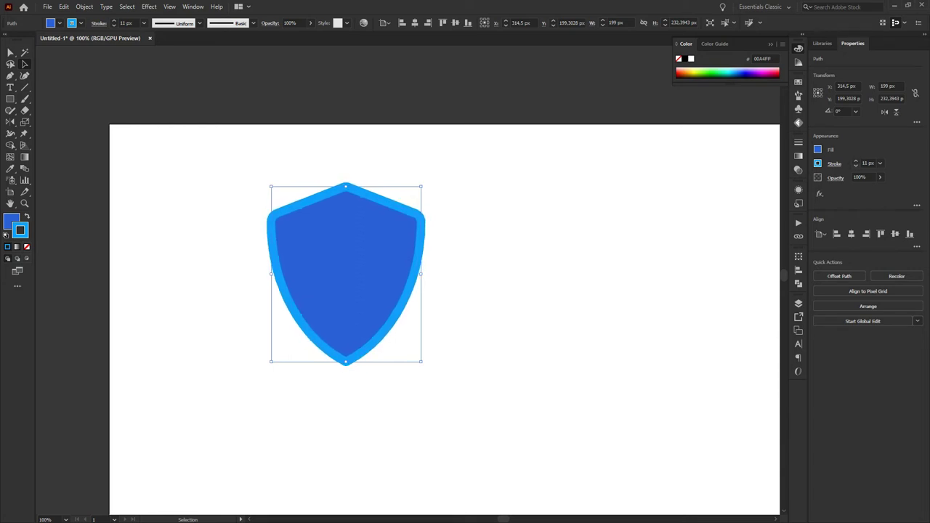
pyautogui.hotkey('ctrl', 'shift', 'a')
pyautogui.hotkey('ctrl', 'a')
pyautogui.hotkey('ctrl', 'shift', 'a')
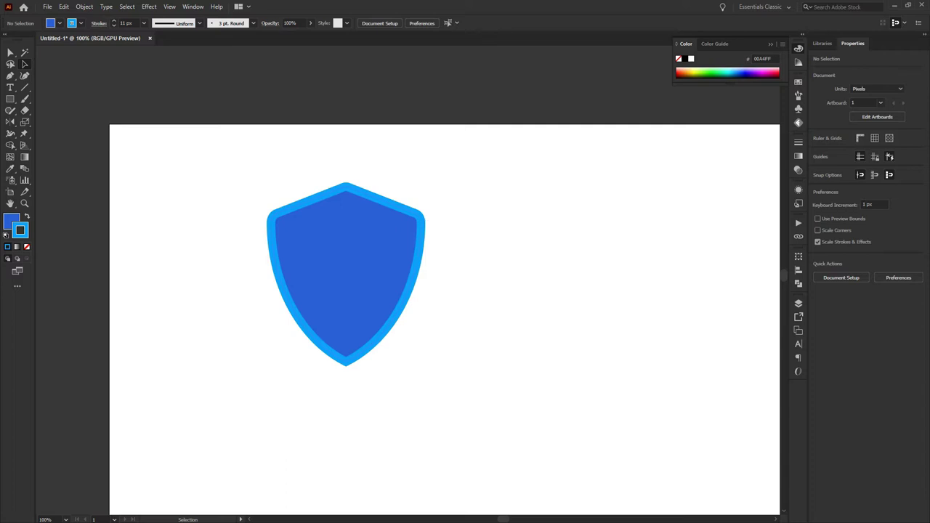
pyautogui.click(346, 196)
pyautogui.press('a')
pyautogui.press('v')
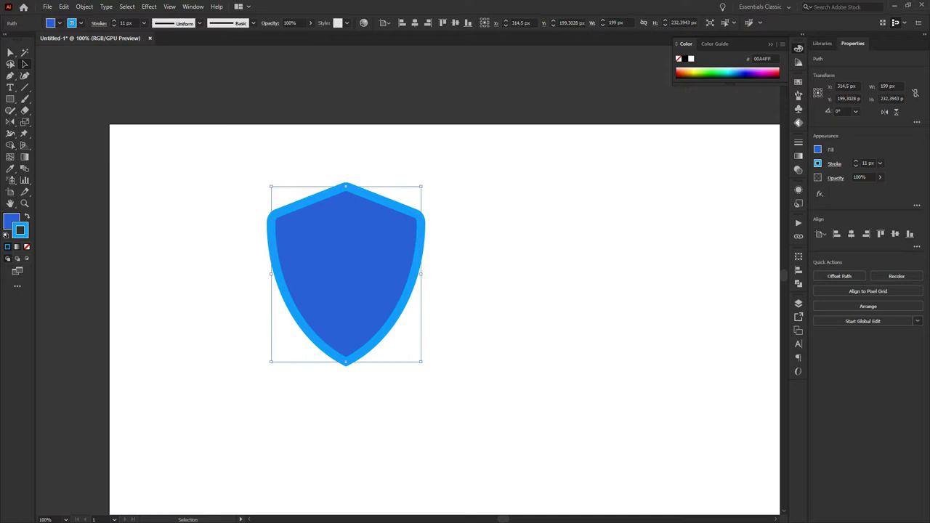
pyautogui.rightClick(347, 248)
pyautogui.press('Escape')
pyautogui.hotkey('ctrl', 'shift', 'a')
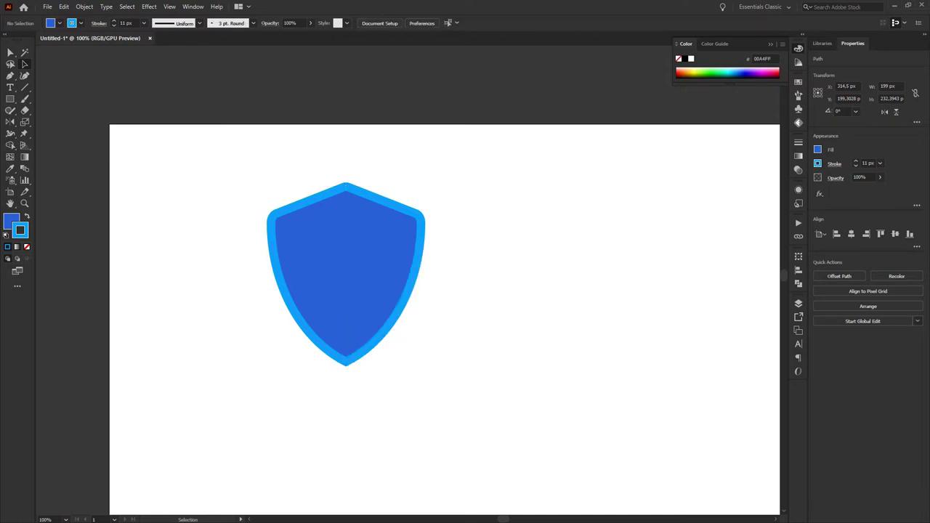
pyautogui.keyDown('alt'); pyautogui.moveTo(333, 256); pyautogui.dragTo(522, 256); pyautogui.keyUp('alt')
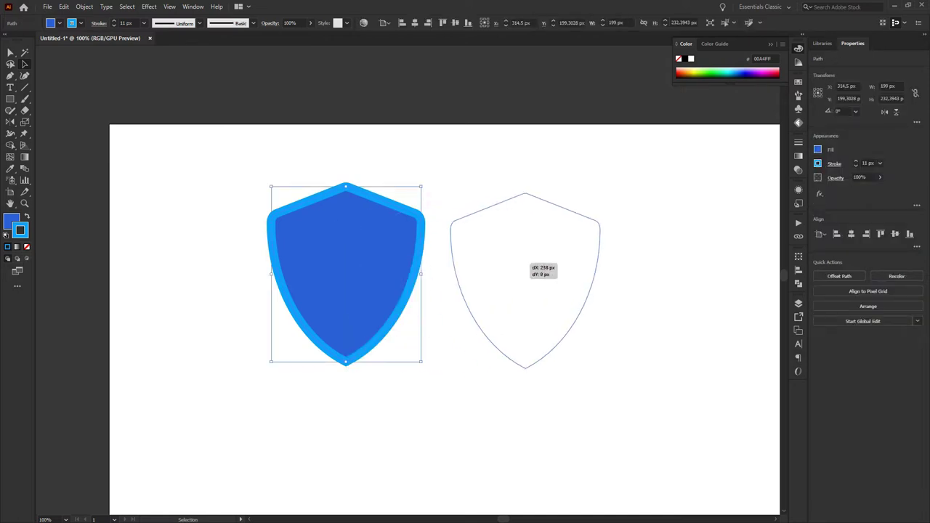
pyautogui.hotkey('ctrl', 'shift', 'a')
pyautogui.hotkey('ctrl', 'z')
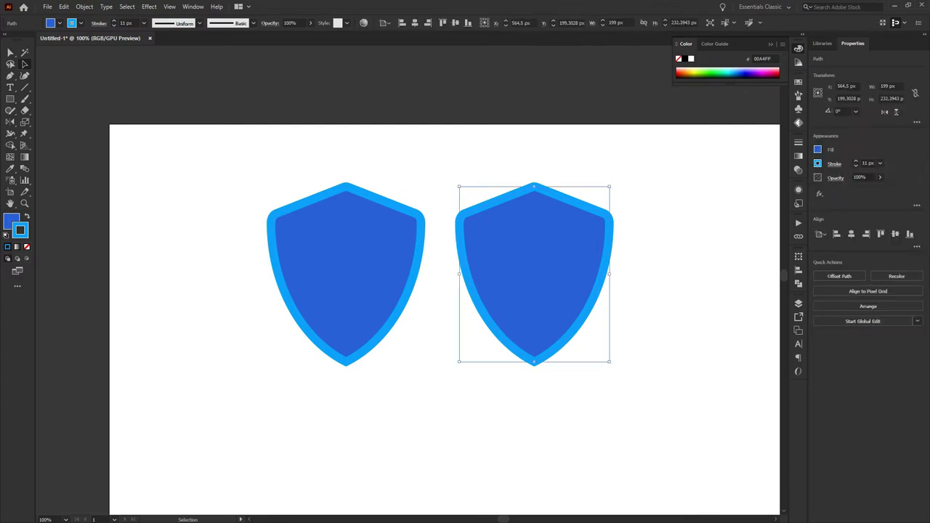
pyautogui.click(856, 161)
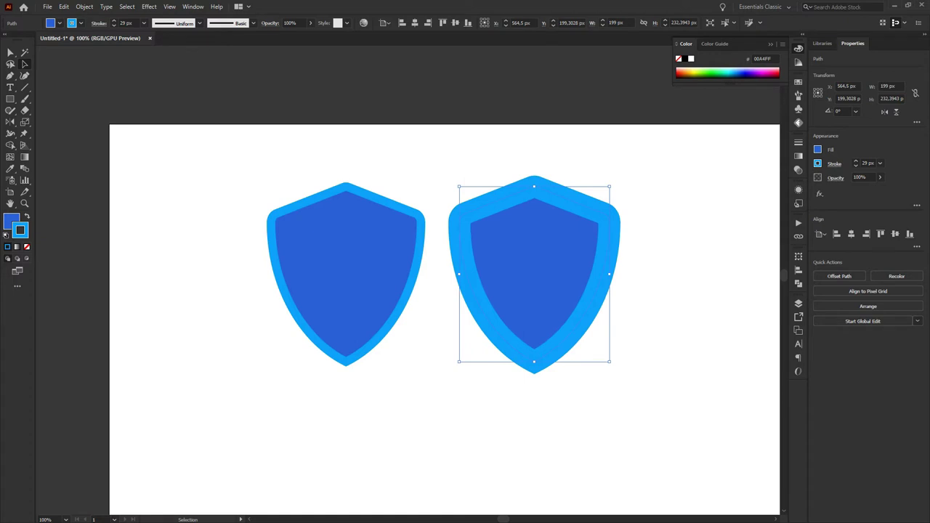
pyautogui.doubleClick(20, 231)
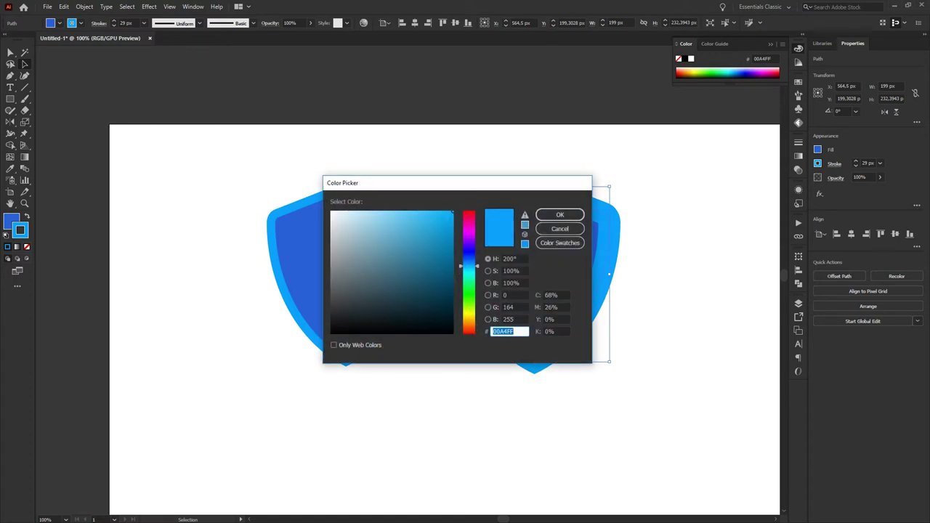
pyautogui.write('00FFEC')
pyautogui.click(560, 214)
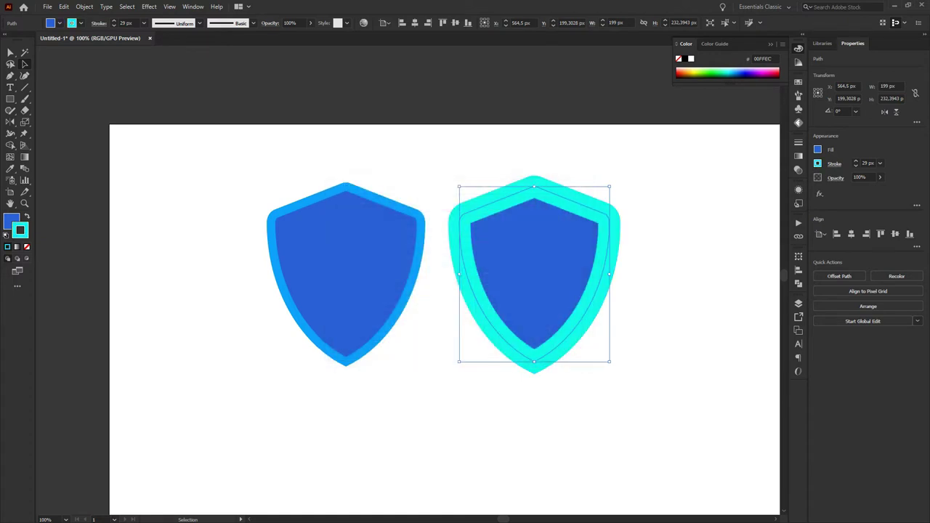
pyautogui.moveTo(559, 275); pyautogui.dragTo(372, 274)
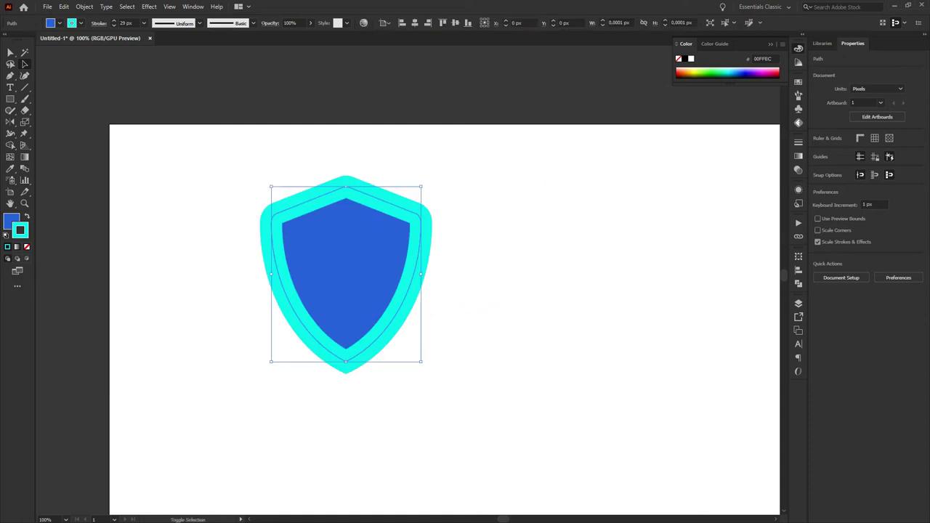
pyautogui.rightClick(369, 263)
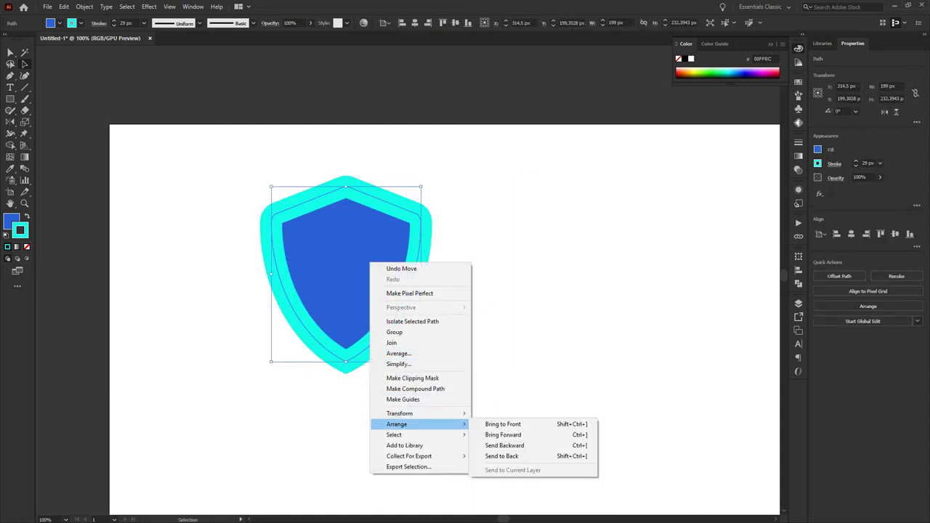
pyautogui.click(501, 456)
pyautogui.click(572, 447)
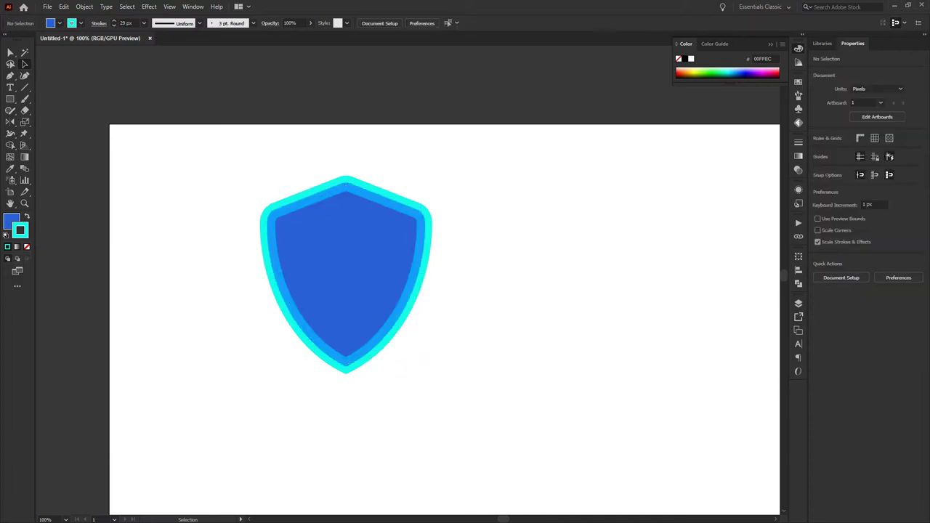
pyautogui.scroll(3, 321, 181)
pyautogui.scroll(-3, 336, 188)
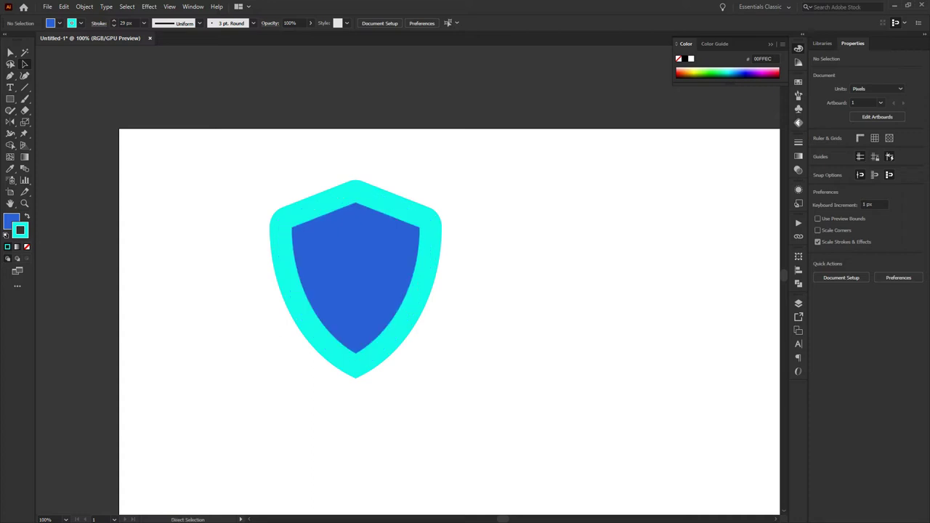
pyautogui.moveTo(273, 248); pyautogui.dragTo(598, 257)
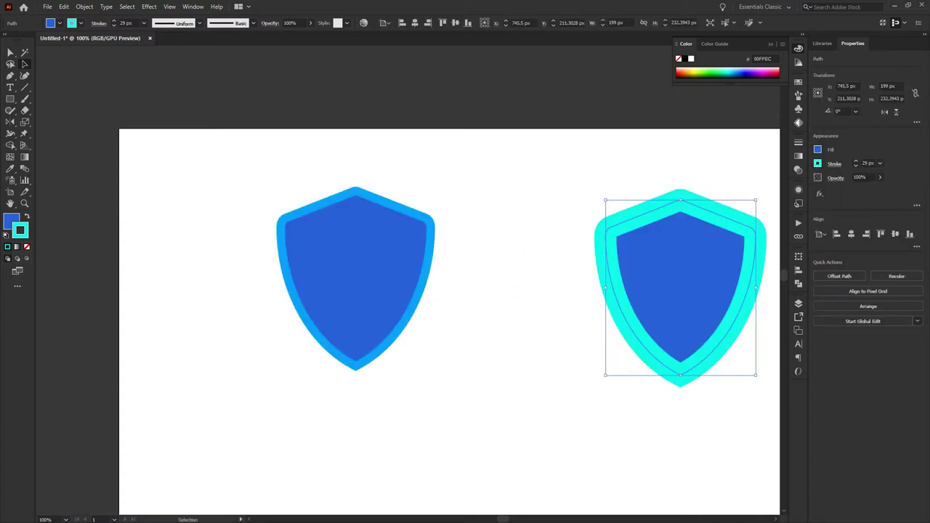
pyautogui.press('Delete')
pyautogui.hotkey('ctrl', 'a')
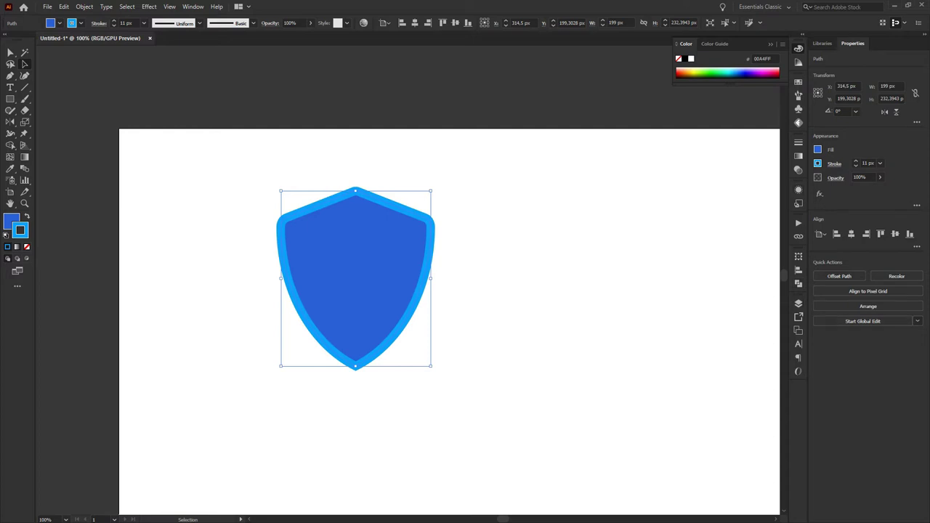
# Show the Appearance panel listing the 11 px light-blue stroke and blue fill, then browse the View menu.
pyautogui.click(798, 189)
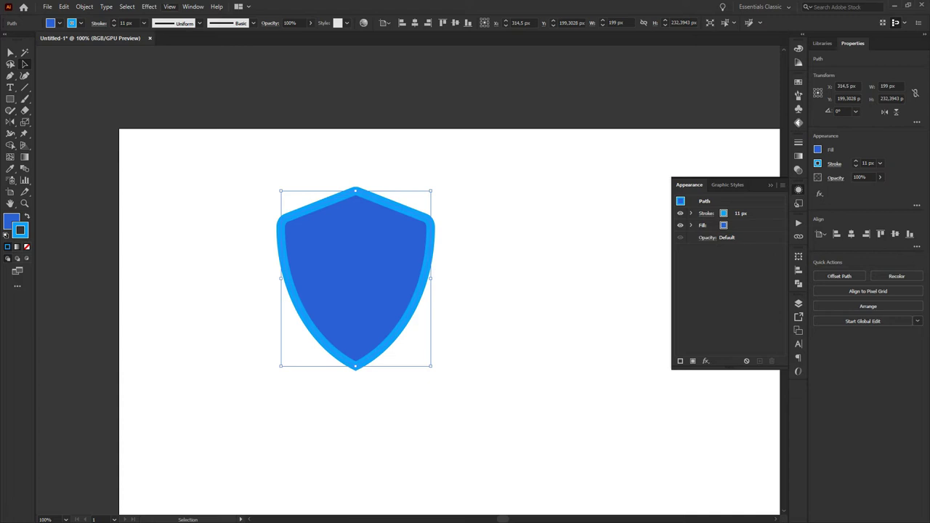
pyautogui.hotkey('alt', 'v')
pyautogui.press('Right')
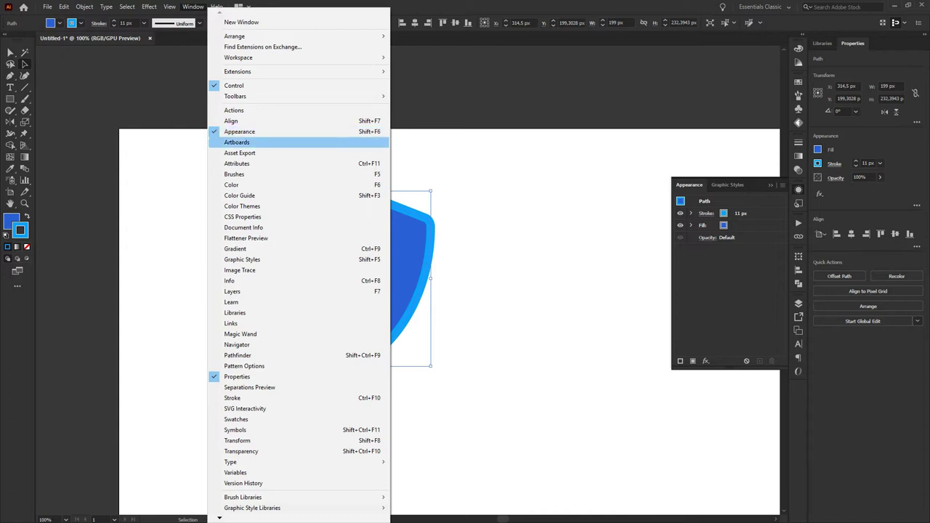
pyautogui.press('Escape')
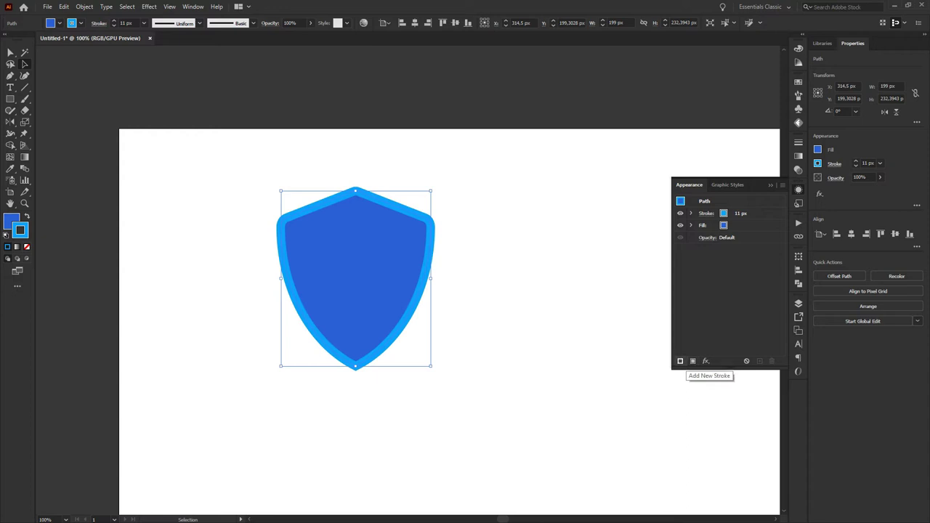
# Add a second green stroke and move it beneath the light-blue stroke.
pyautogui.click(680, 361)
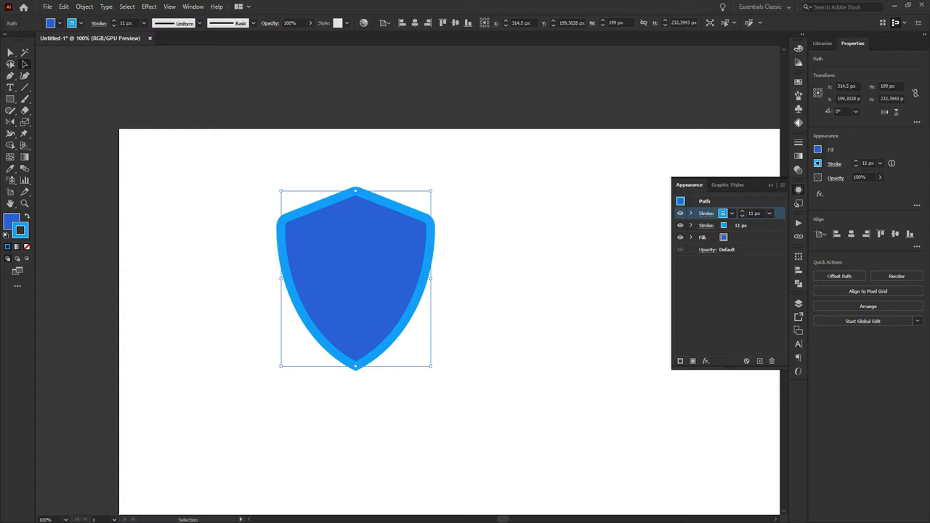
pyautogui.click(732, 213)
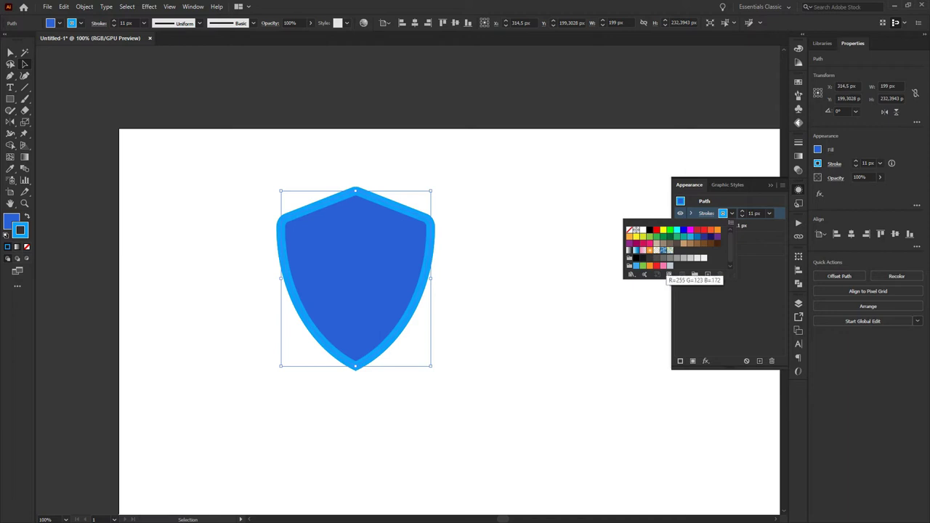
pyautogui.click(656, 236)
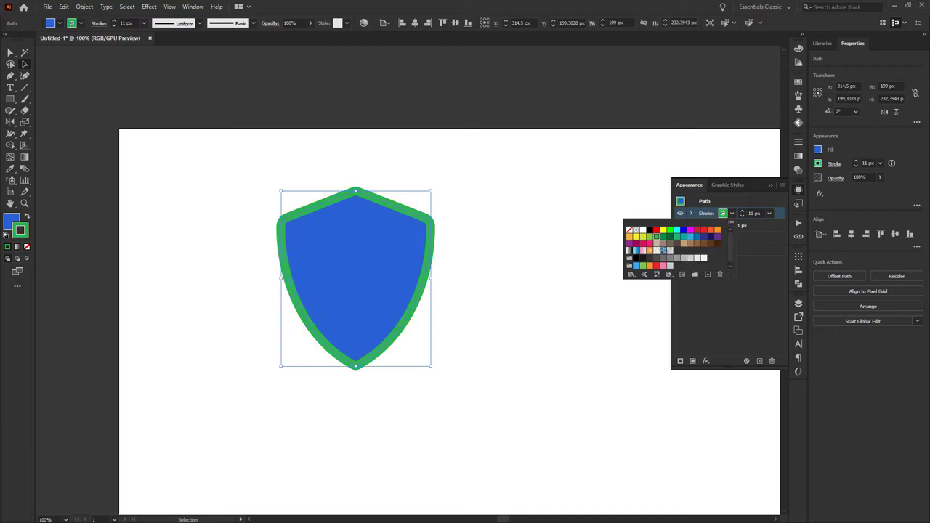
pyautogui.press('Escape')
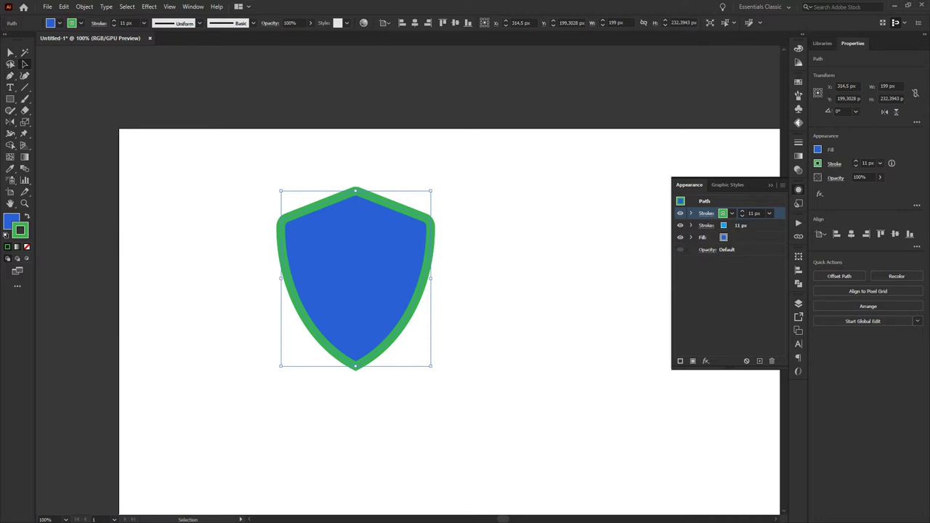
pyautogui.moveTo(705, 213); pyautogui.dragTo(705, 227)
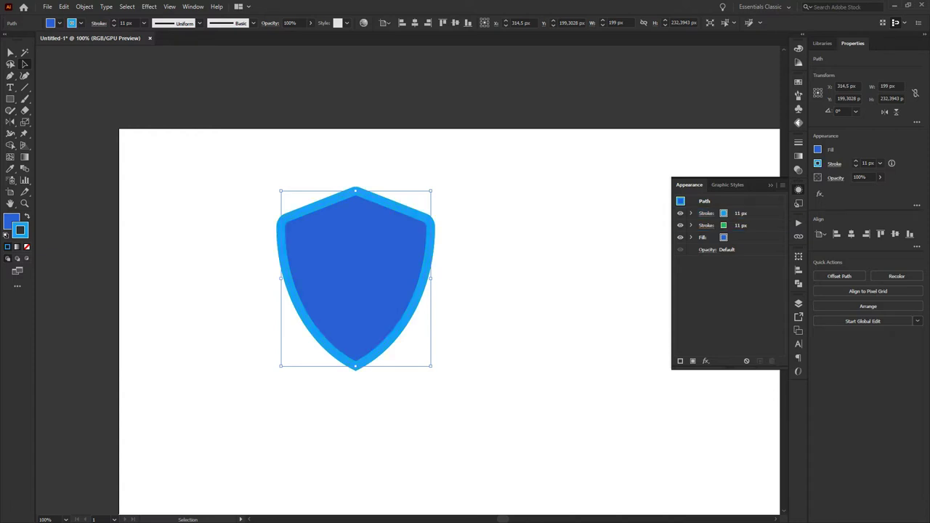
pyautogui.click(705, 225)
# Thicken the outer stroke to 41 px, recolour it cyan, and shift the shield right and down.
pyautogui.click(742, 222)
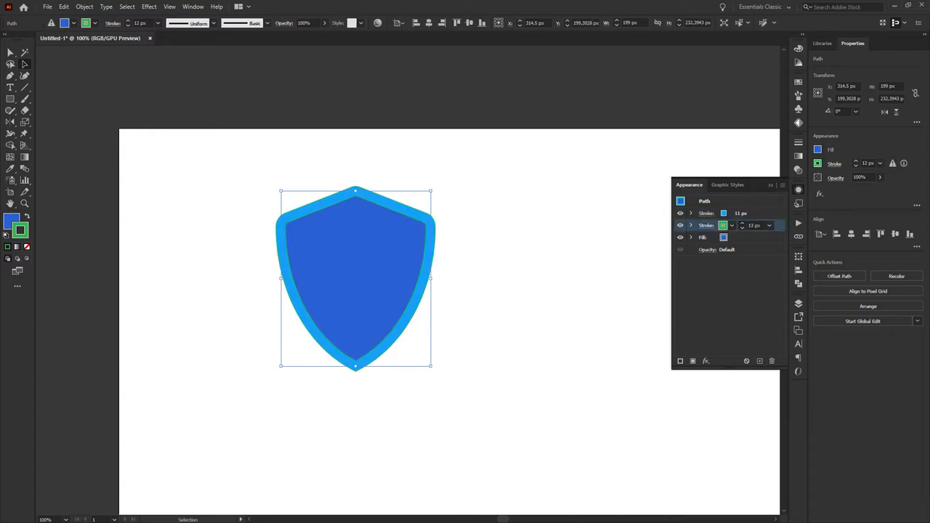
pyautogui.click(742, 222)
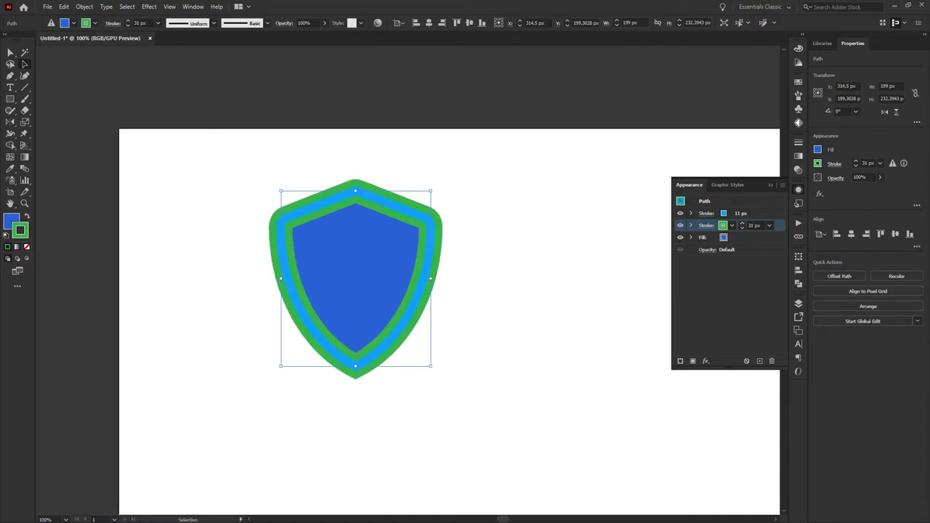
pyautogui.click(742, 222)
pyautogui.click(742, 222)
pyautogui.click(742, 222)
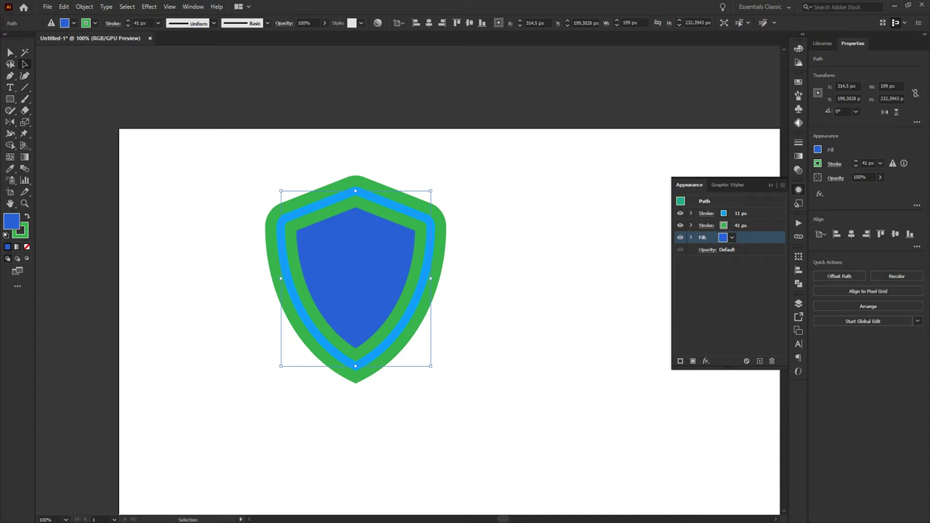
pyautogui.click(731, 225)
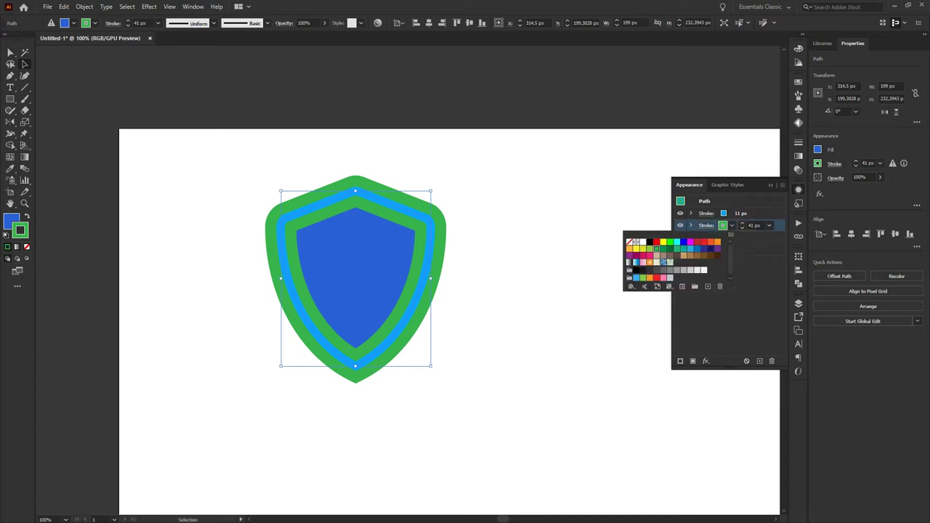
pyautogui.click(662, 242)
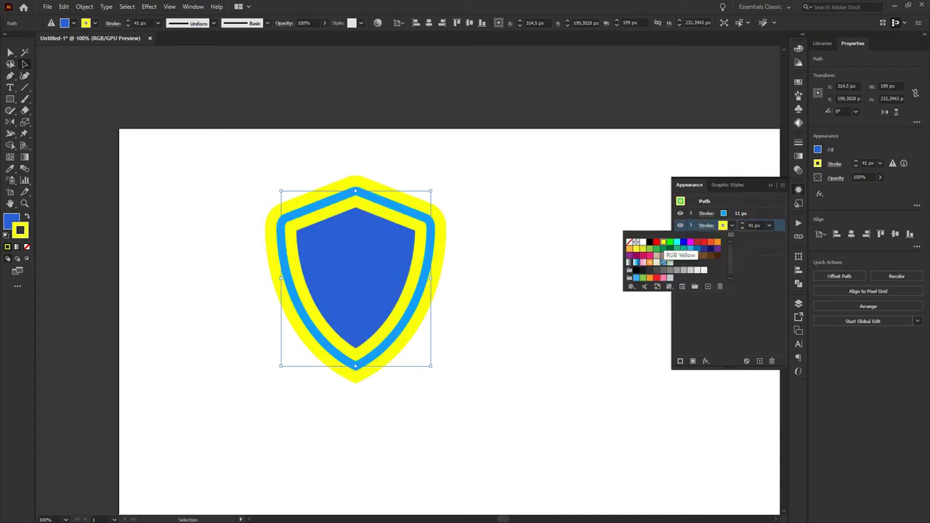
pyautogui.click(675, 243)
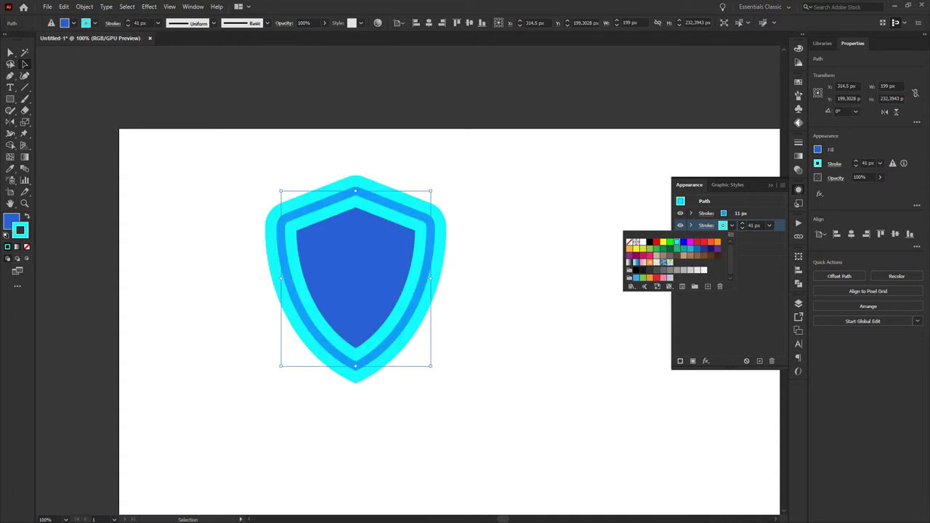
pyautogui.press('Escape')
pyautogui.hotkey('ctrl', 'shift', 'a')
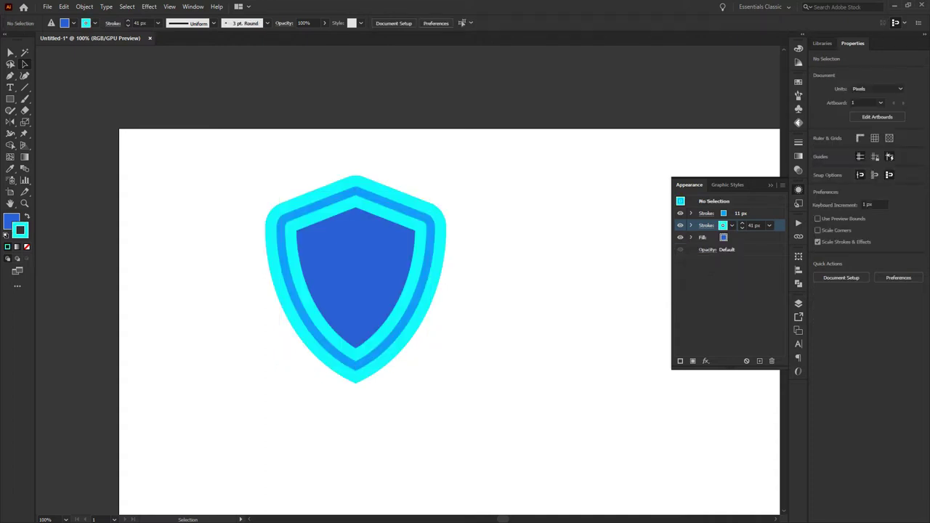
pyautogui.moveTo(356, 276); pyautogui.dragTo(406, 300)
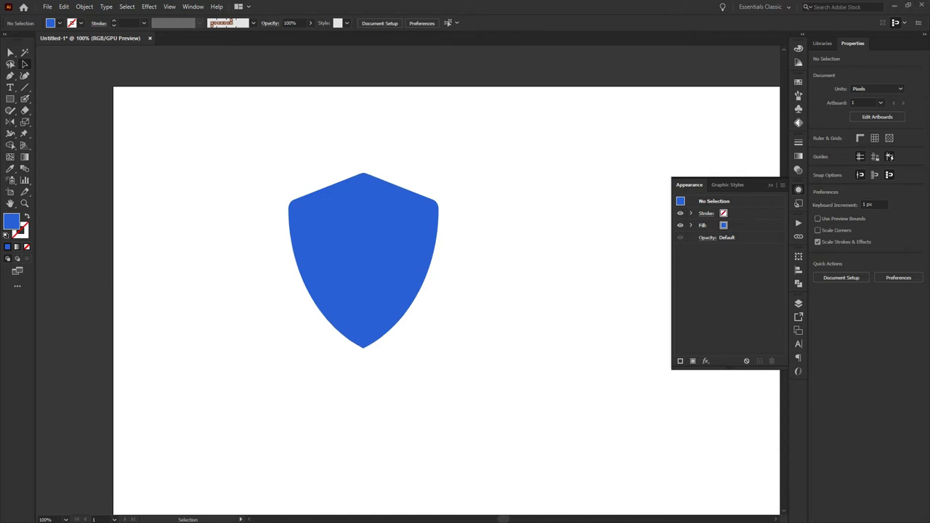
# Move the shield left and place a duplicate copy to its right.
pyautogui.hotkey('ctrl', 'a')
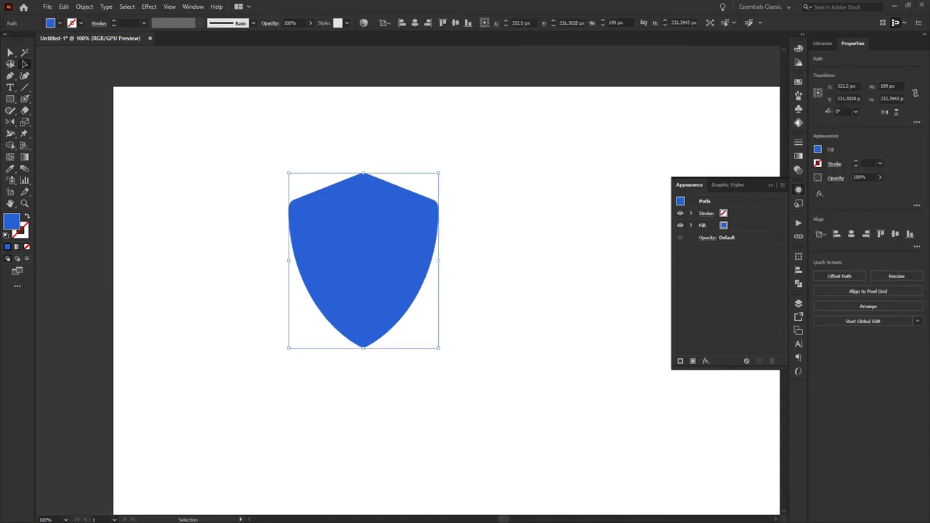
pyautogui.hotkey('ctrl', 'shift', 'a')
pyautogui.hotkey('ctrl', 'a')
pyautogui.moveTo(385, 258)
pyautogui.mouseDown()
pyautogui.moveTo(271, 258)
pyautogui.moveTo(441, 260)
pyautogui.mouseUp()
pyautogui.hotkey('ctrl', 'shift', 'a')
pyautogui.hotkey('ctrl', 'shift', 'a')
pyautogui.click(441, 261)
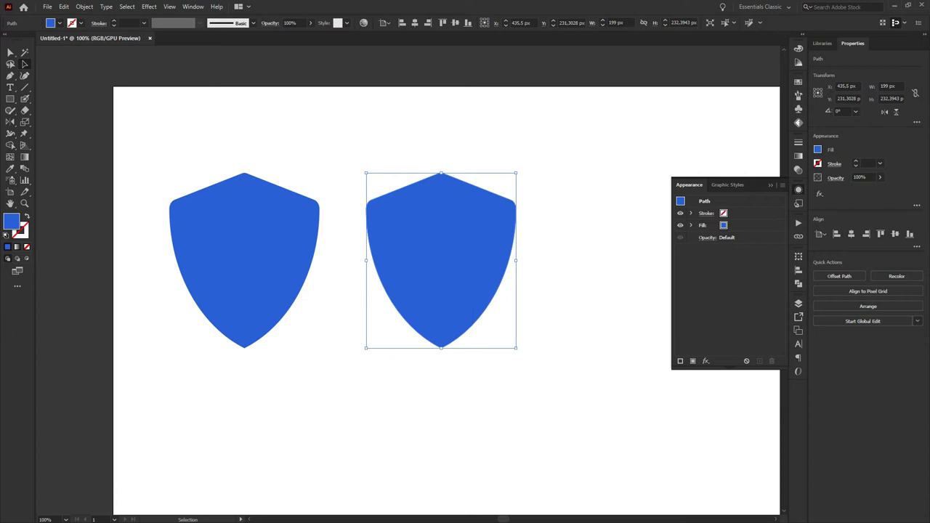
# Rotate the right-hand shield copy to about 331° and nudge it slightly right and down.
pyautogui.moveTo(524, 167); pyautogui.dragTo(558, 206)
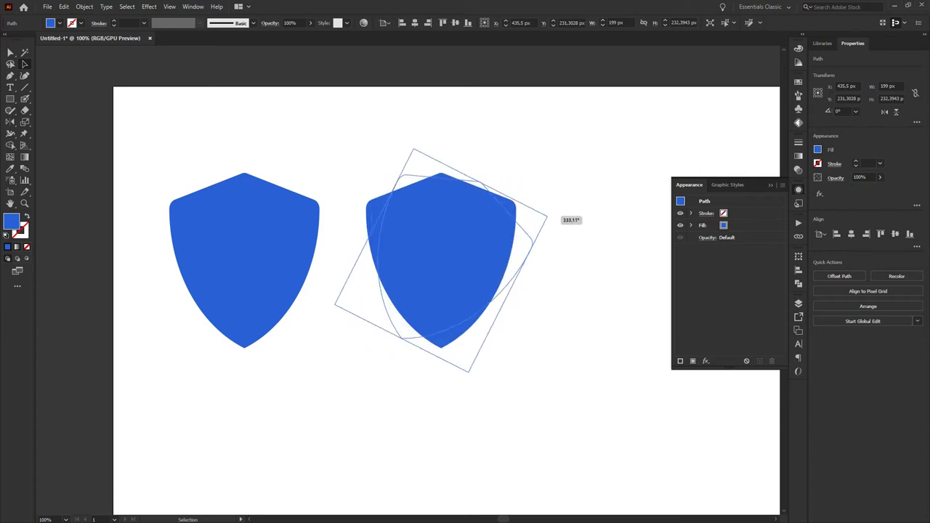
pyautogui.moveTo(558, 206); pyautogui.dragTo(557, 218)
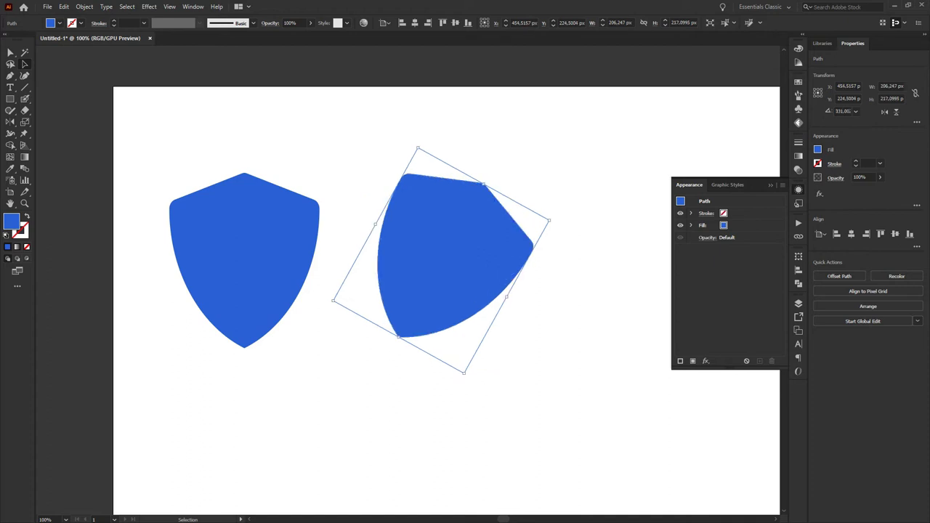
pyautogui.click(270, 327)
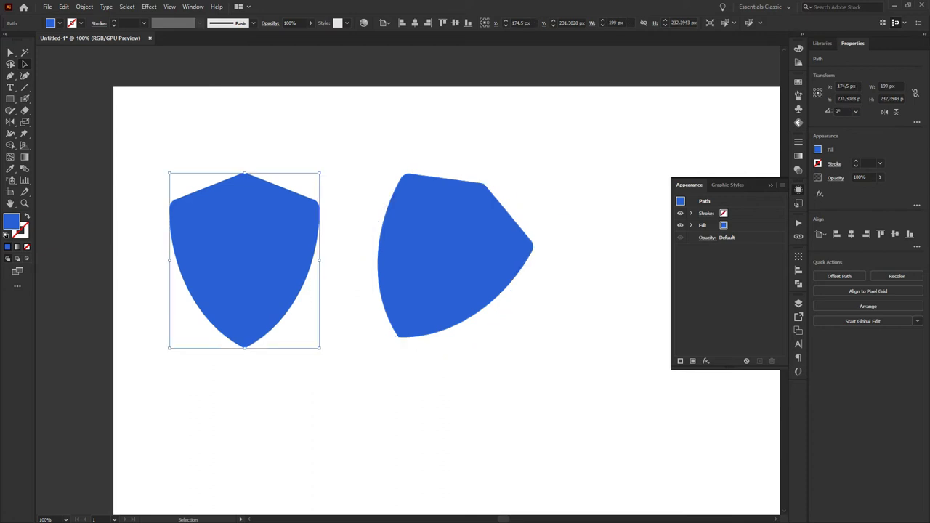
pyautogui.click(451, 261)
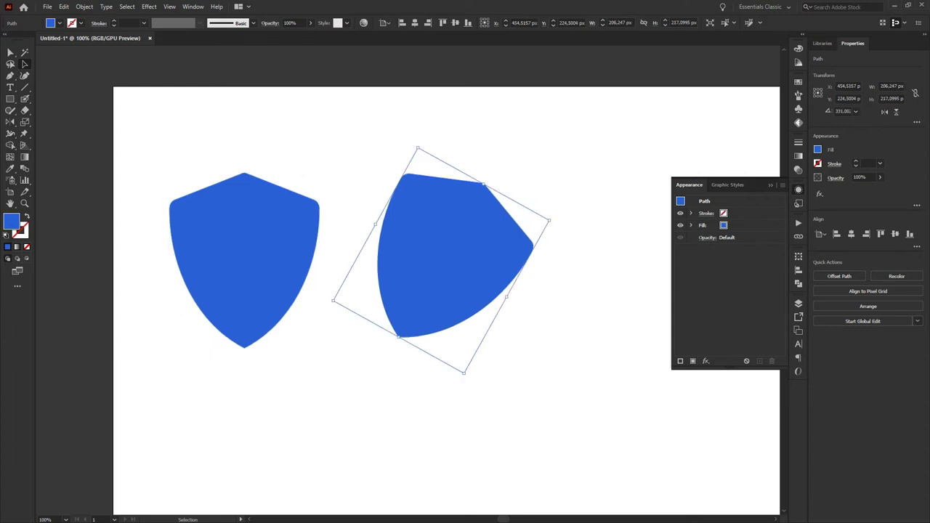
pyautogui.moveTo(479, 240); pyautogui.dragTo(494, 251)
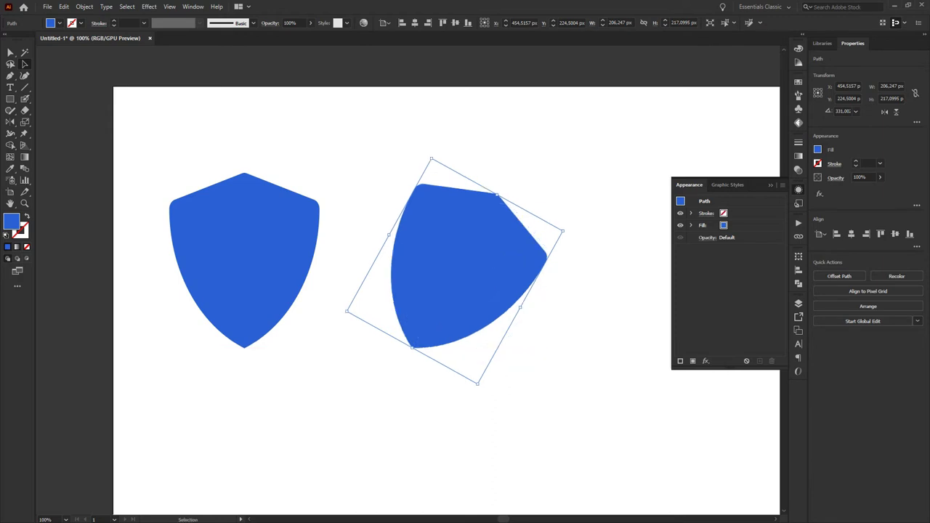
pyautogui.hotkey('ctrl', 'shift', 'a')
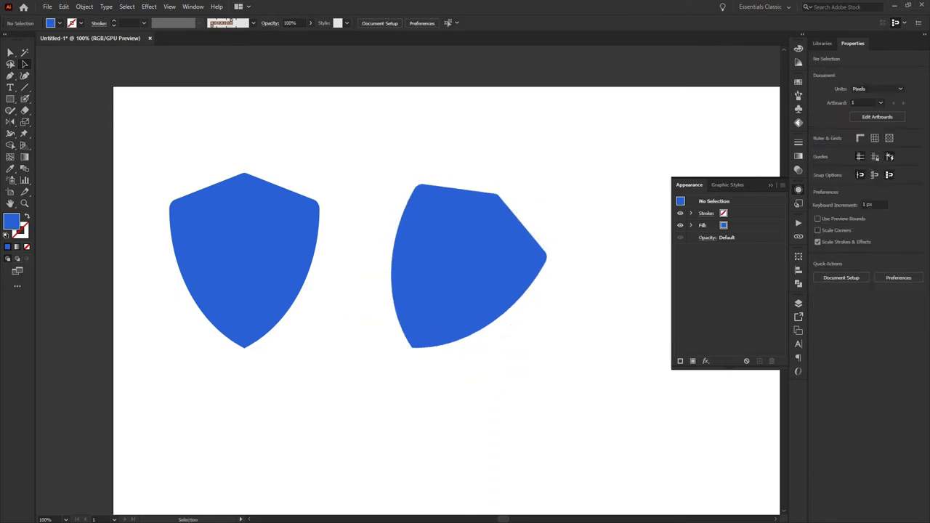
pyautogui.hscroll(1, 446, 301)
pyautogui.scroll(-1, 446, 301)
pyautogui.click(447, 301)
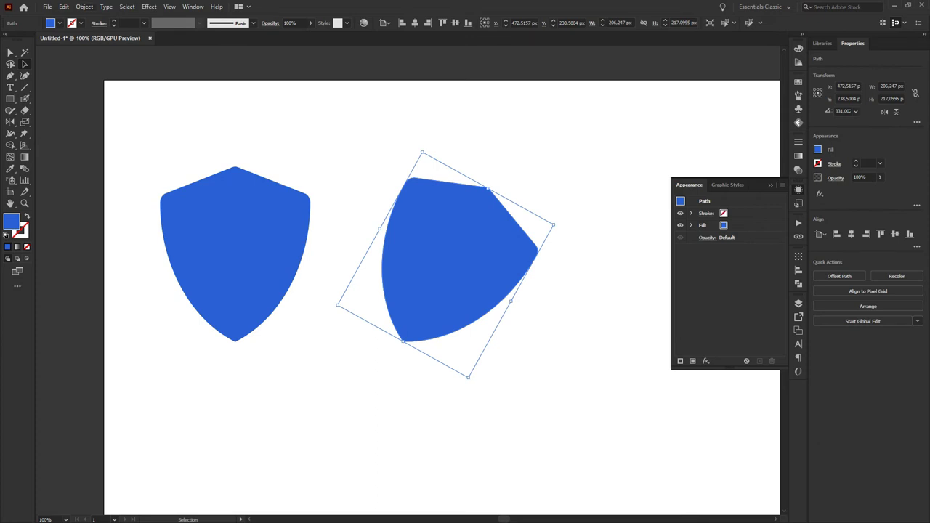
# Reset the rotated shield's bounding box with Object > Transform > Reset Bounding Box.
pyautogui.hotkey('alt', 'o')
pyautogui.press('Down')
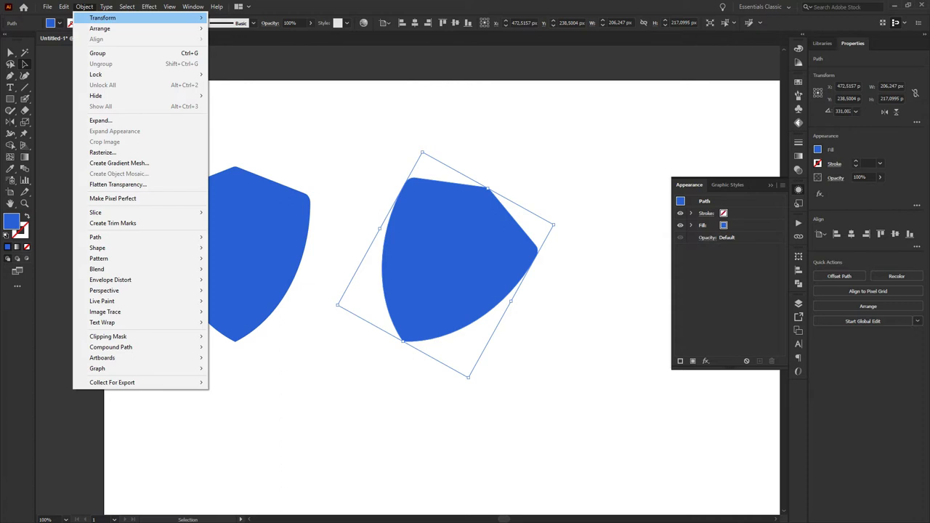
pyautogui.press('Right')
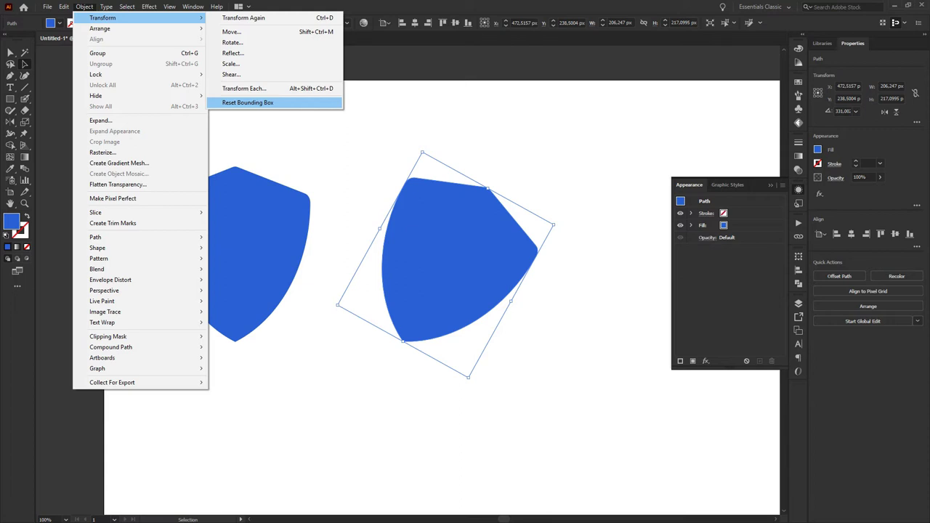
pyautogui.press('Return')
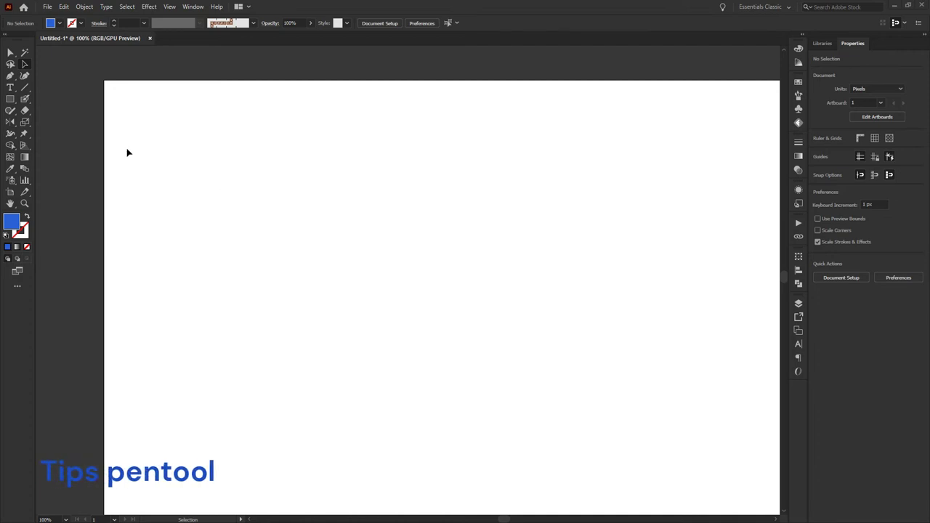
# At 150% zoom, place three Pen anchors forming a curved blue half-dome.
pyautogui.click(10, 77)
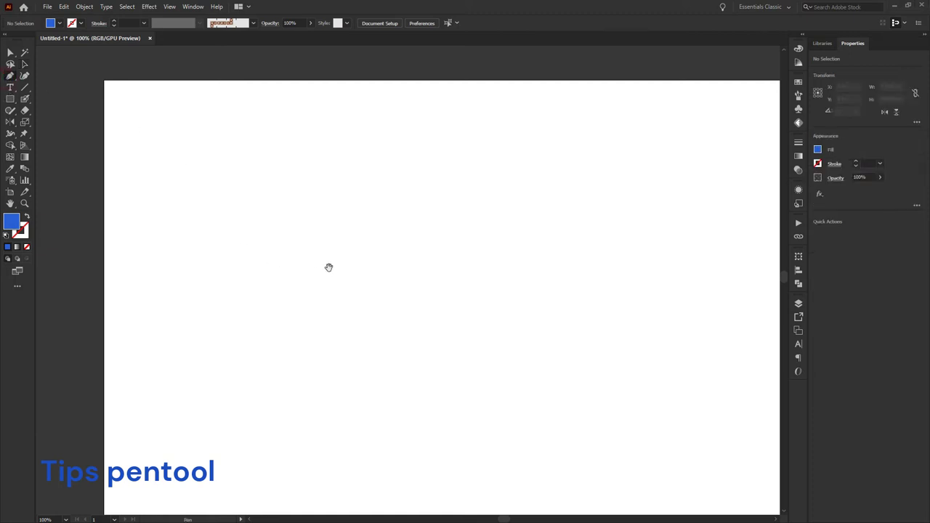
pyautogui.moveTo(328, 268); pyautogui.dragTo(280, 260)
pyautogui.keyDown('ctrl'); pyautogui.click(276, 218); pyautogui.keyUp('ctrl')
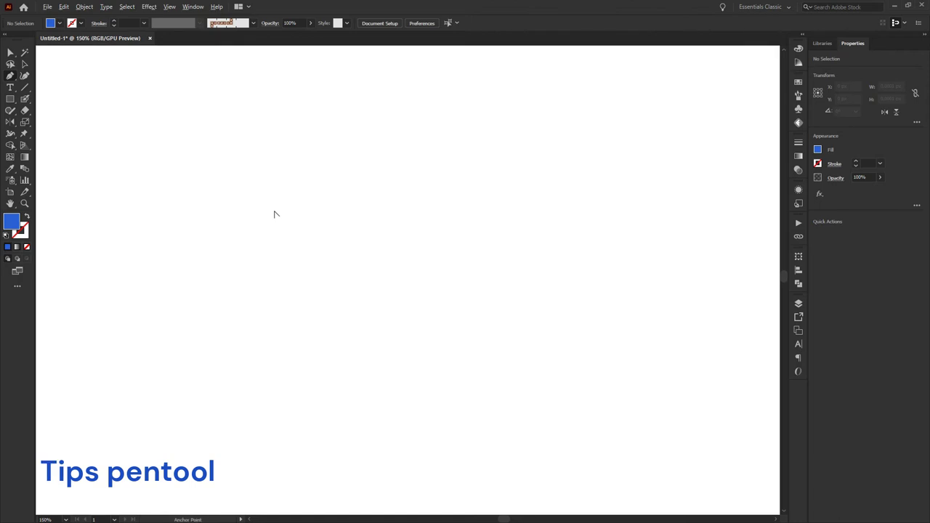
pyautogui.click(224, 180)
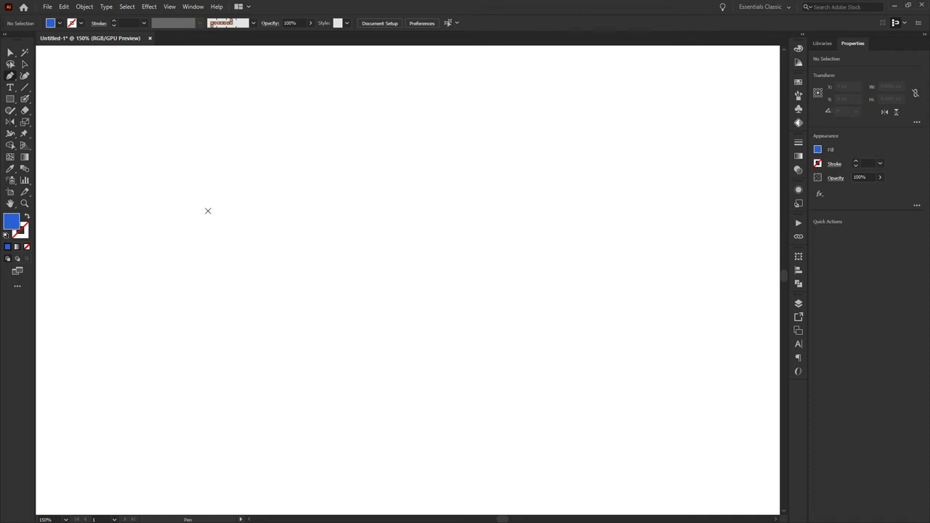
pyautogui.click(192, 235)
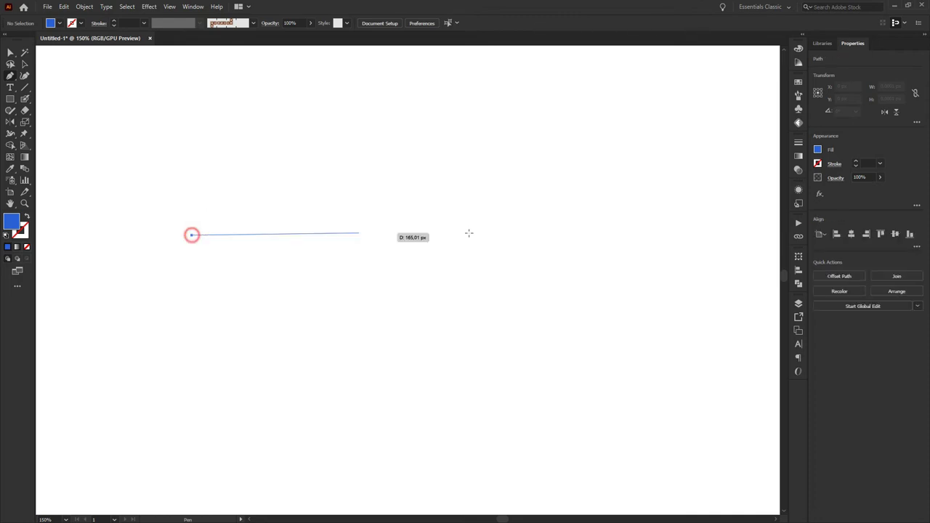
pyautogui.moveTo(398, 136); pyautogui.dragTo(564, 207)
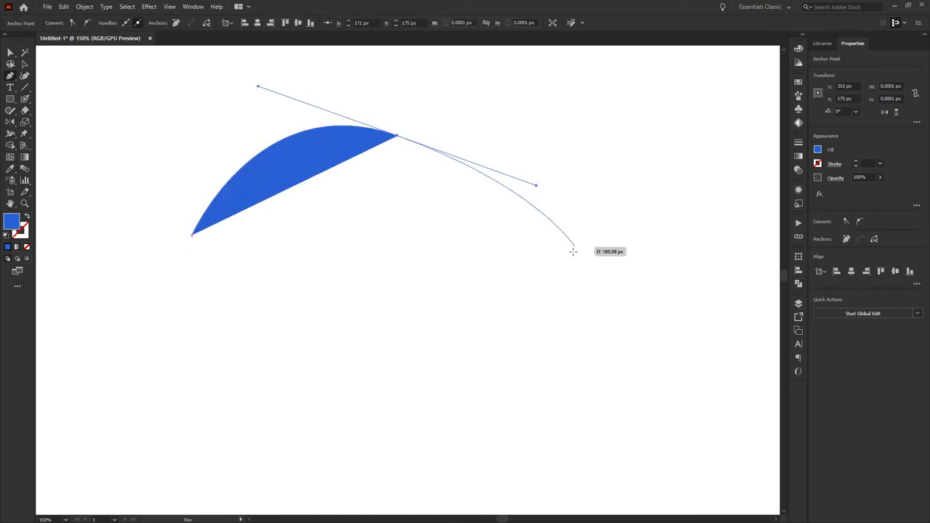
pyautogui.click(506, 282)
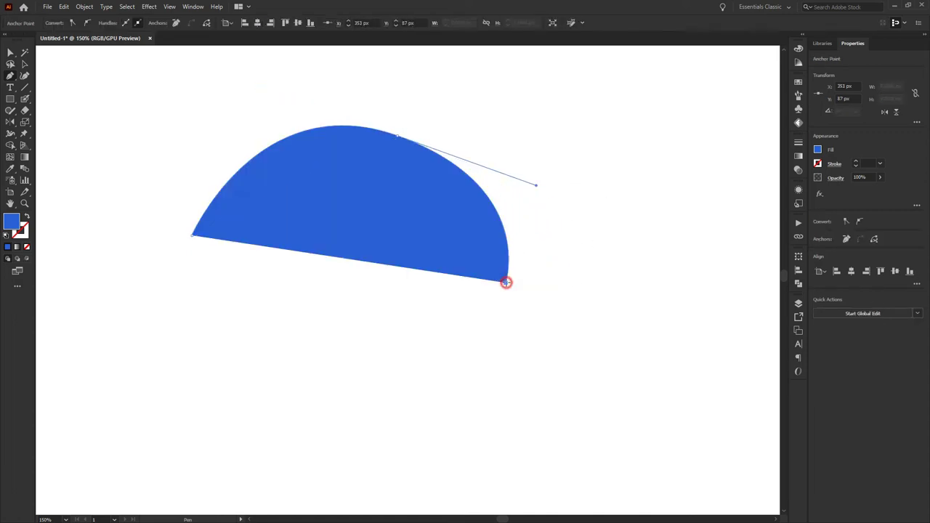
pyautogui.moveTo(506, 282)
pyautogui.mouseDown()
pyautogui.moveTo(341, 309)
pyautogui.moveTo(295, 181)
pyautogui.moveTo(515, 364)
pyautogui.moveTo(434, 346)
pyautogui.moveTo(336, 270)
pyautogui.moveTo(298, 260)
pyautogui.moveTo(266, 125)
pyautogui.moveTo(286, 134)
pyautogui.moveTo(220, 197)
pyautogui.moveTo(323, 134)
pyautogui.moveTo(385, 117)
pyautogui.moveTo(249, 179)
pyautogui.moveTo(273, 149)
pyautogui.moveTo(544, 315)
pyautogui.moveTo(445, 352)
pyautogui.moveTo(400, 322)
pyautogui.moveTo(407, 299)
pyautogui.moveTo(302, 314)
pyautogui.moveTo(390, 345)
pyautogui.moveTo(380, 322)
pyautogui.moveTo(411, 336)
pyautogui.moveTo(278, 336)
pyautogui.moveTo(225, 324)
pyautogui.moveTo(391, 347)
pyautogui.moveTo(363, 332)
pyautogui.moveTo(451, 357)
pyautogui.moveTo(450, 346)
pyautogui.moveTo(480, 353)
pyautogui.mouseUp()
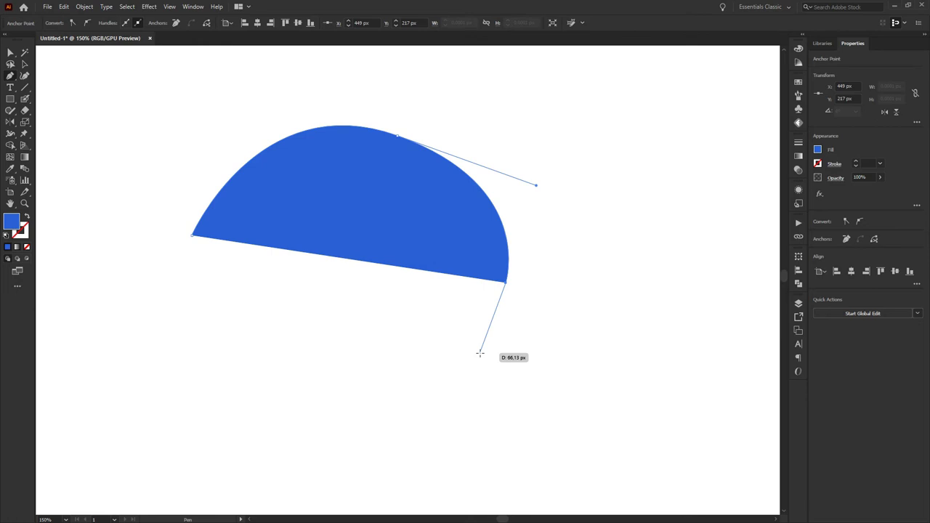
# Adjust the lower-right handle and bend the dome's top segment into a raised wave-like bulge.
pyautogui.moveTo(479, 353); pyautogui.dragTo(506, 282)
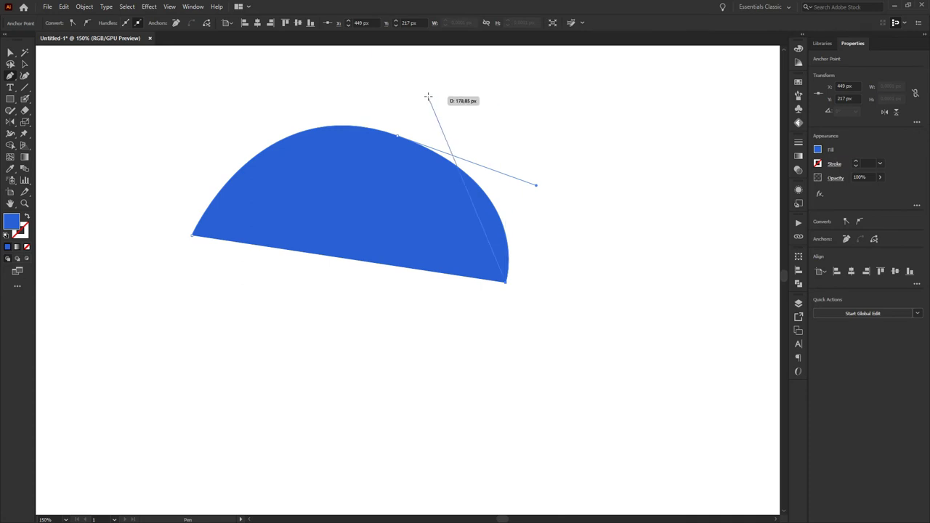
pyautogui.press('alt')
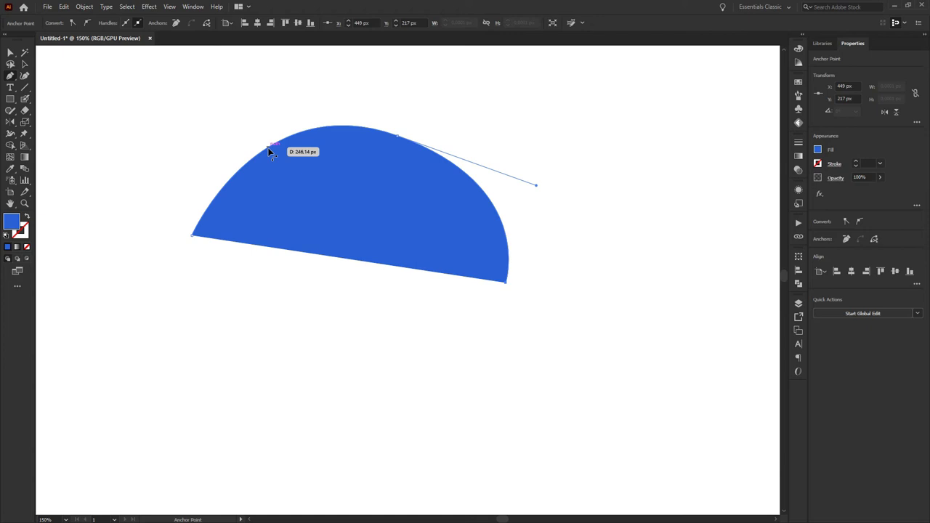
pyautogui.moveTo(268, 149); pyautogui.dragTo(271, 120)
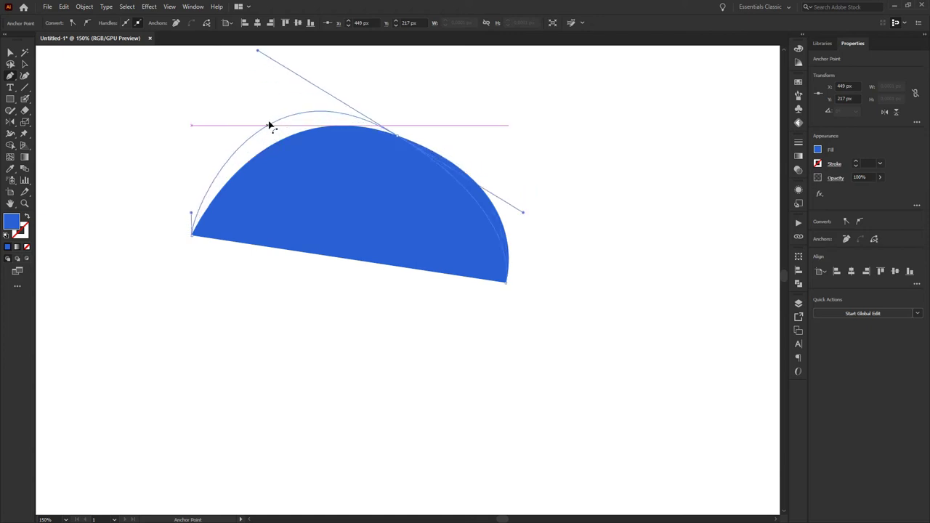
pyautogui.moveTo(272, 120)
pyautogui.mouseDown()
pyautogui.moveTo(275, 100)
pyautogui.moveTo(300, 187)
pyautogui.mouseUp()
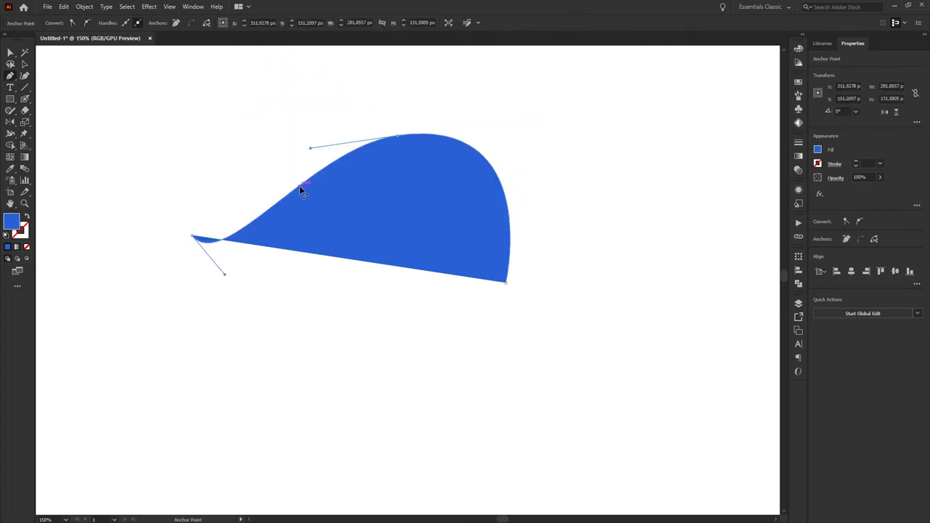
pyautogui.press('p')
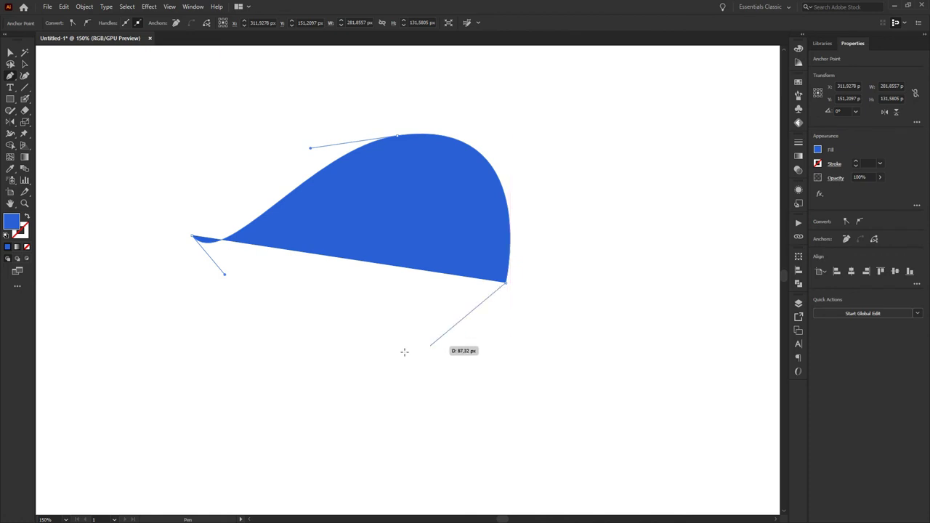
# Extend the path with curved anchors along the bottom and left side, closing it at the top.
pyautogui.moveTo(430, 383); pyautogui.dragTo(284, 378)
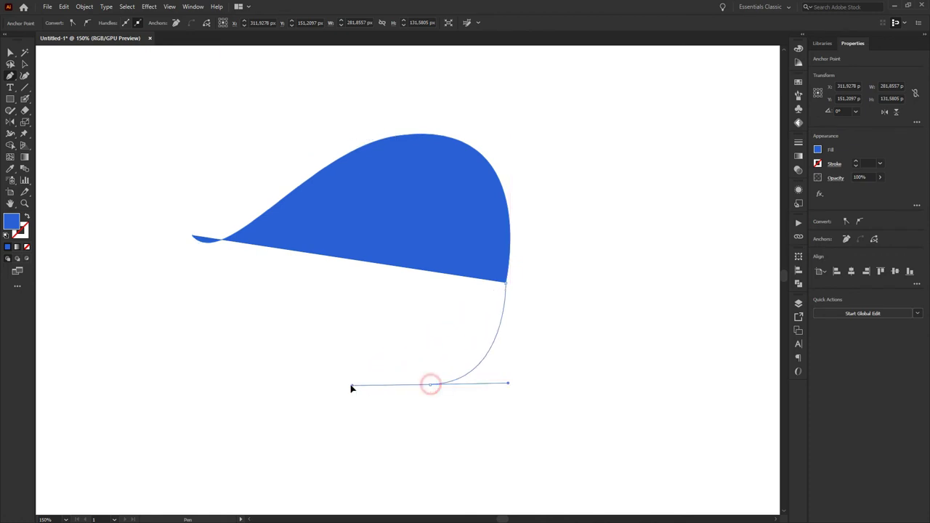
pyautogui.moveTo(290, 325); pyautogui.dragTo(208, 327)
pyautogui.moveTo(177, 383); pyautogui.dragTo(126, 426)
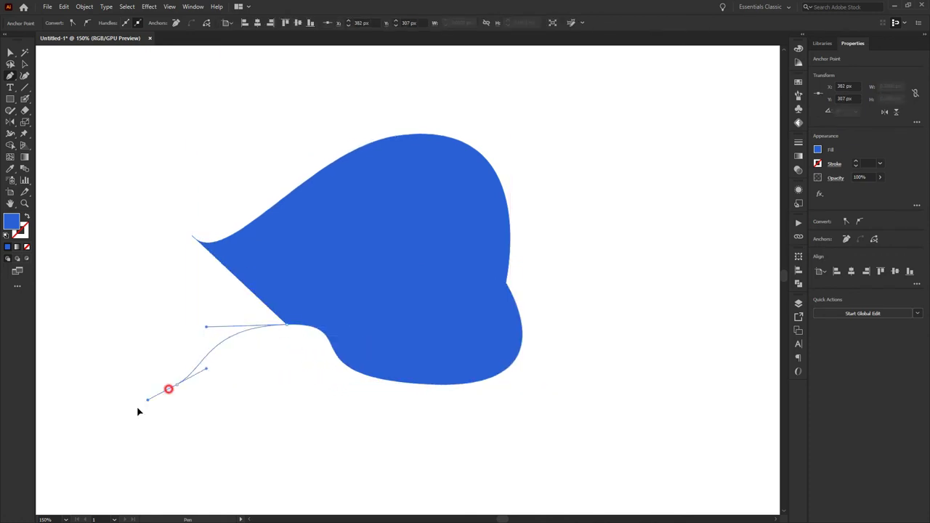
pyautogui.moveTo(91, 350); pyautogui.dragTo(91, 333)
pyautogui.moveTo(104, 290)
pyautogui.mouseDown()
pyautogui.moveTo(129, 228)
pyautogui.moveTo(154, 211)
pyautogui.mouseUp()
pyautogui.moveTo(184, 186)
pyautogui.mouseDown()
pyautogui.moveTo(204, 145)
pyautogui.moveTo(196, 109)
pyautogui.mouseUp()
pyautogui.moveTo(210, 95); pyautogui.dragTo(218, 93)
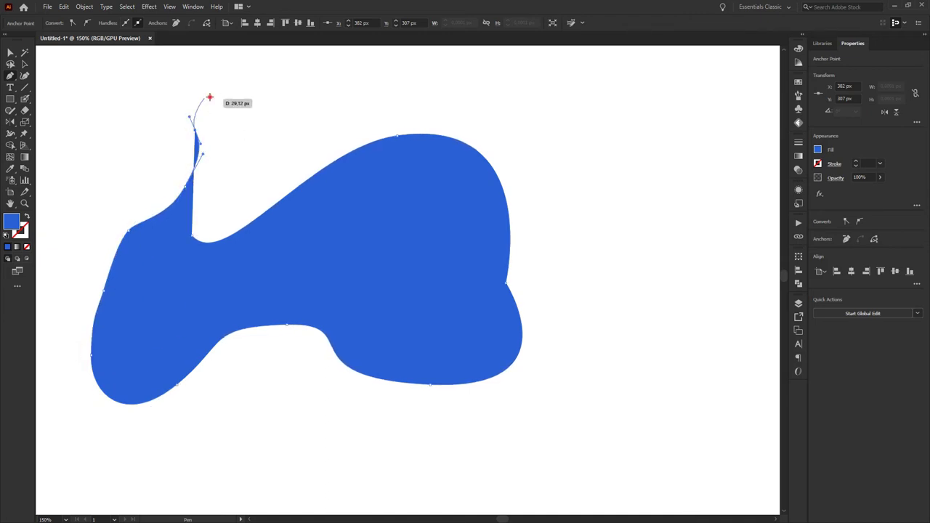
pyautogui.moveTo(309, 98); pyautogui.dragTo(346, 103)
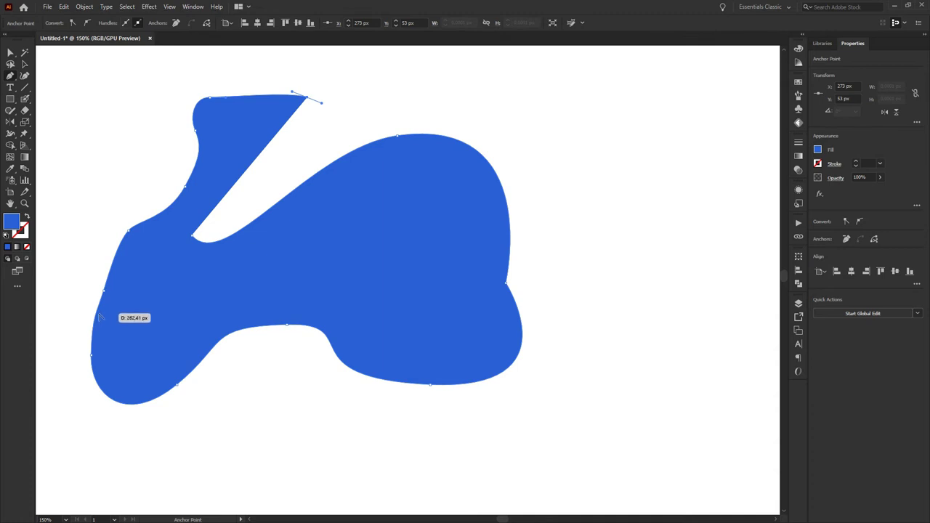
# Smooth the lower-left curve and reshape the slit's corner handles near the top left.
pyautogui.moveTo(91, 355)
pyautogui.mouseDown()
pyautogui.moveTo(59, 304)
pyautogui.moveTo(62, 340)
pyautogui.moveTo(59, 330)
pyautogui.mouseUp()
pyautogui.press('p')
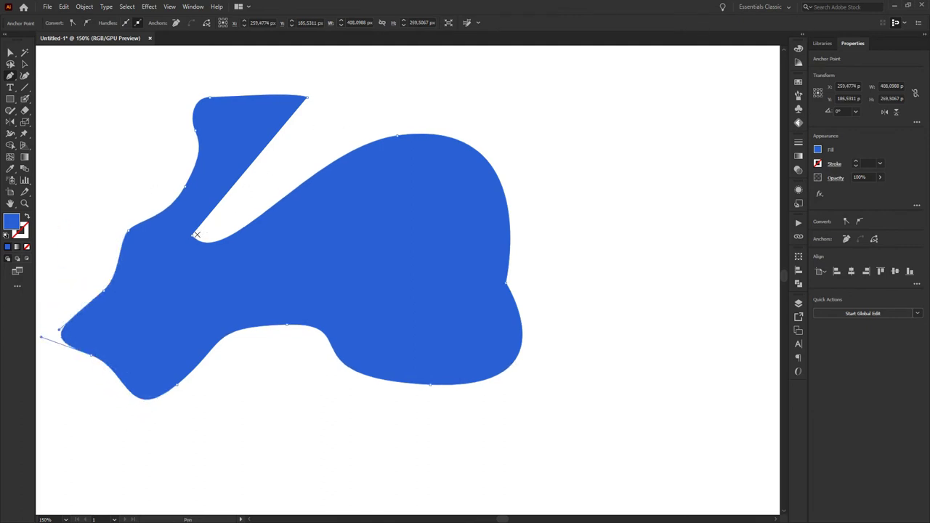
pyautogui.moveTo(194, 235); pyautogui.dragTo(280, 196)
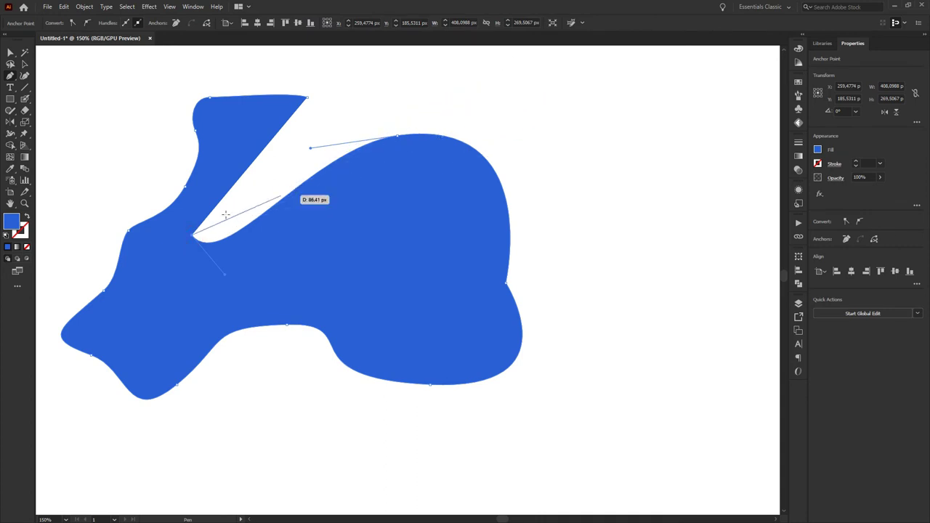
pyautogui.moveTo(225, 215); pyautogui.dragTo(58, 98)
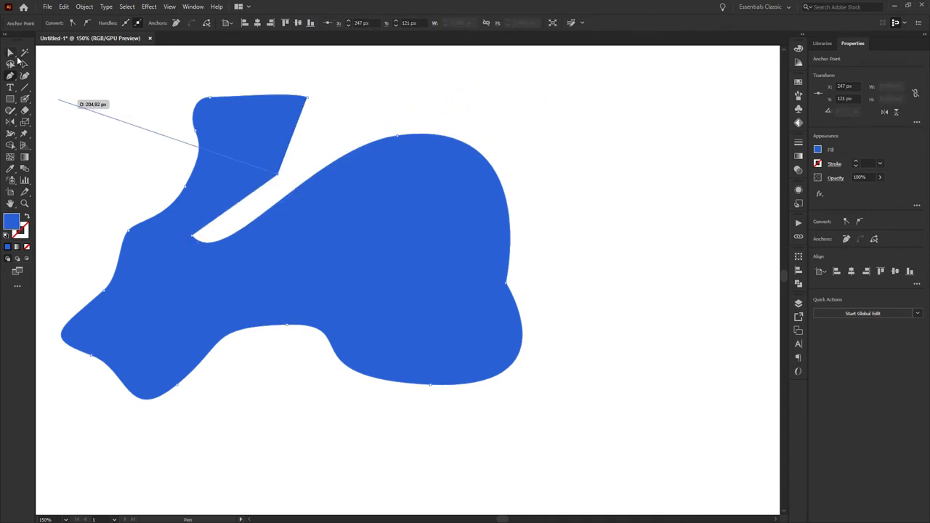
pyautogui.click(11, 53)
pyautogui.click(204, 93)
pyautogui.click(228, 70)
pyautogui.moveTo(157, 101); pyautogui.dragTo(213, 99)
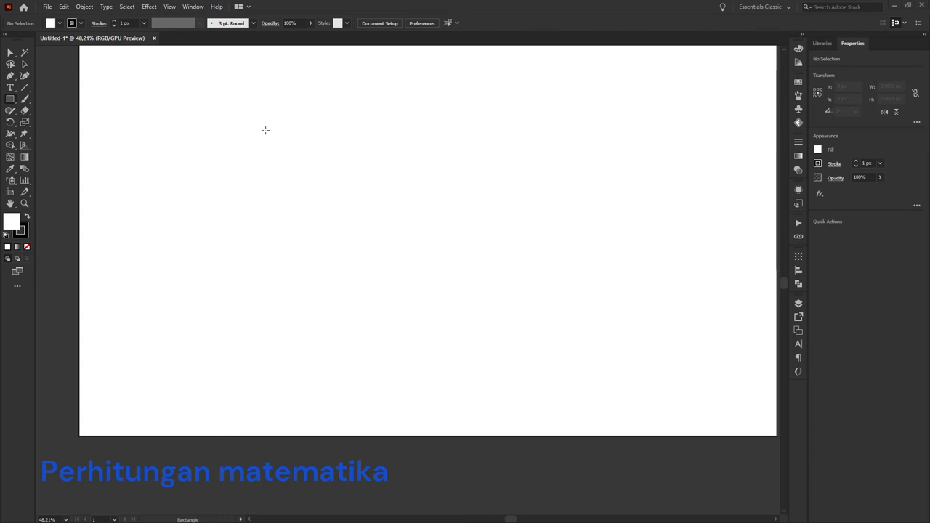
# Draw a 434 × 434 px square and inspect its W and H fields.
pyautogui.moveTo(243, 114); pyautogui.dragTo(391, 256)
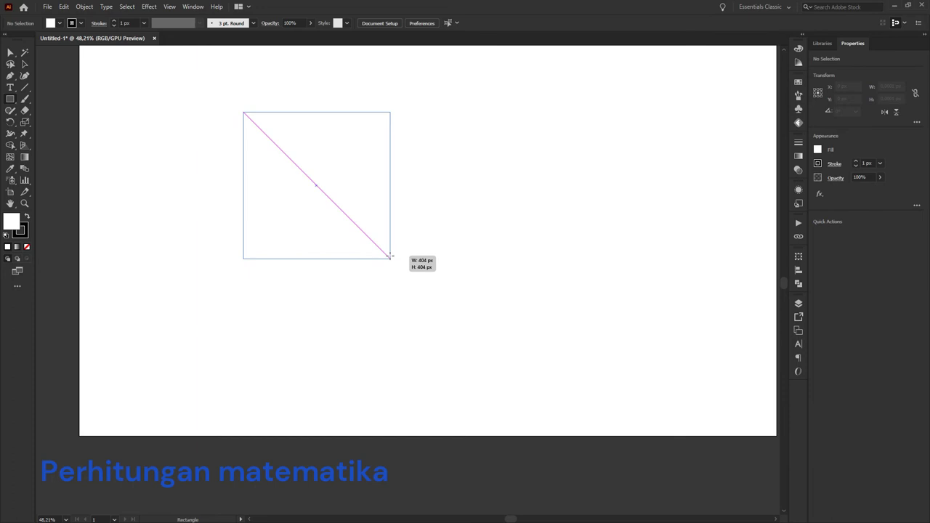
pyautogui.moveTo(390, 256); pyautogui.dragTo(400, 269)
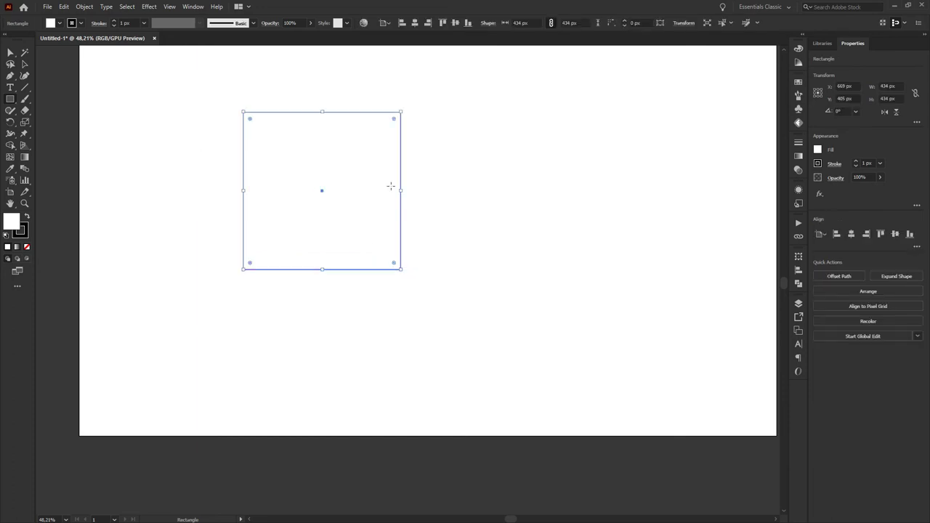
pyautogui.click(888, 86)
pyautogui.click(888, 86)
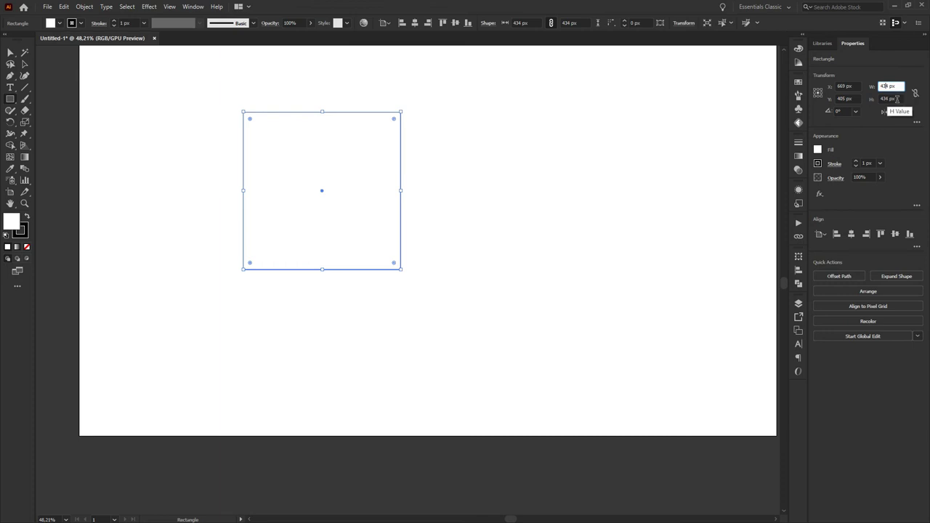
pyautogui.click(894, 99)
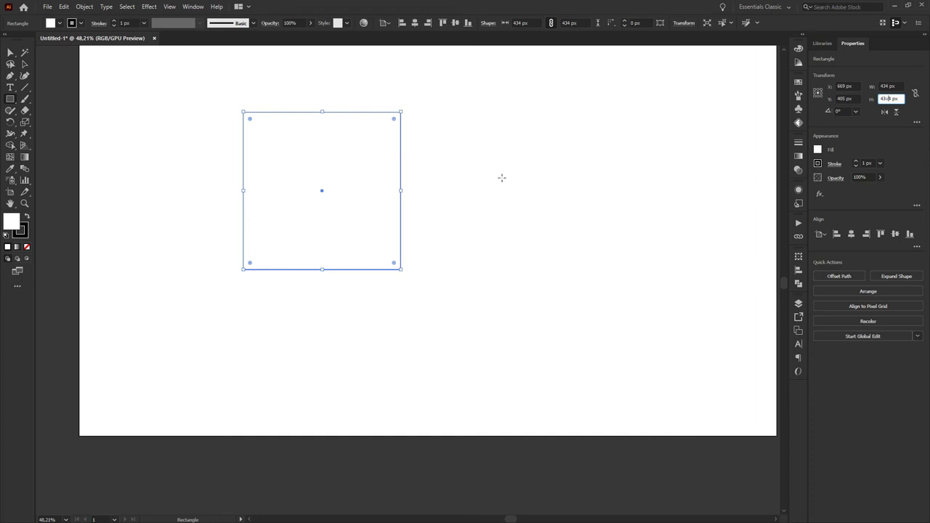
# Reselect the square with the Direct Selection tool and return to its width field.
pyautogui.click(24, 64)
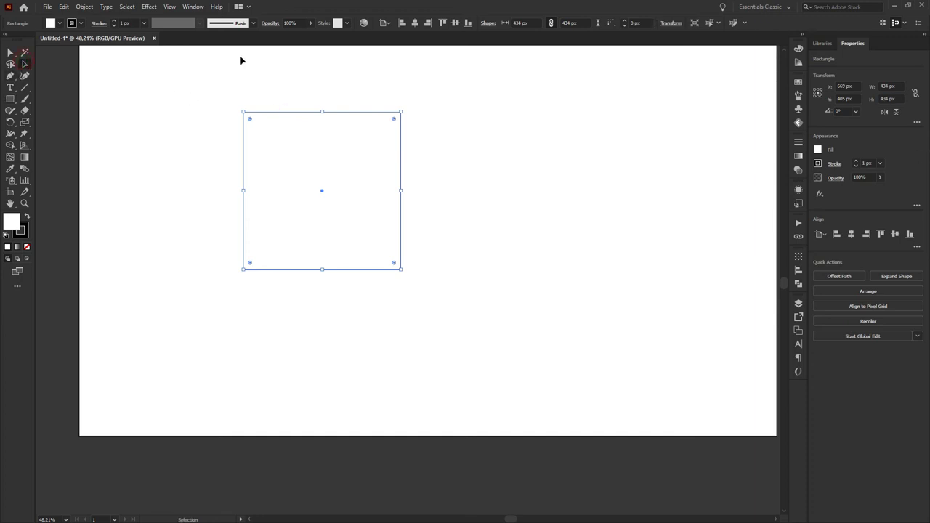
pyautogui.click(240, 56)
pyautogui.click(399, 233)
pyautogui.click(457, 300)
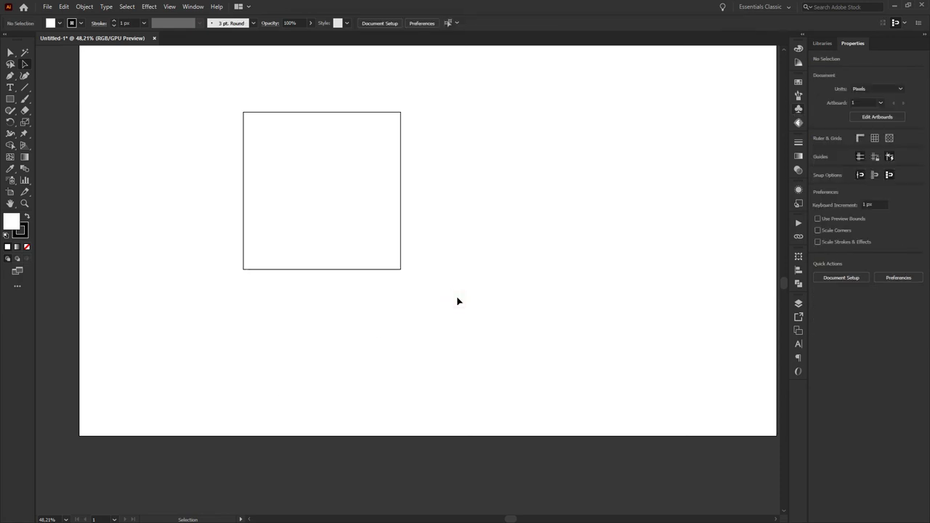
pyautogui.click(249, 155)
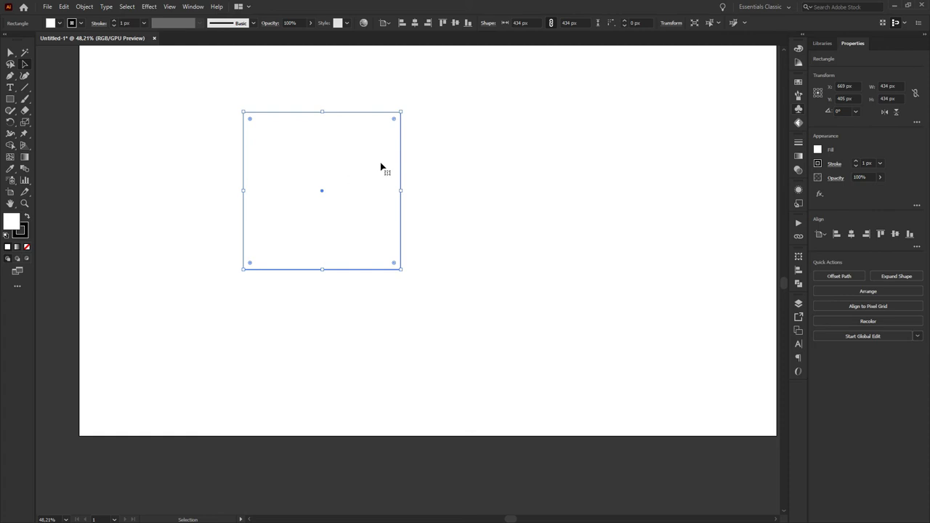
pyautogui.click(545, 177)
pyautogui.click(326, 187)
pyautogui.click(888, 86)
pyautogui.write('1302')
# Apply the tripled 1302 px rectangle width and move the rectangle up and right on the artboard.
pyautogui.press('Return')
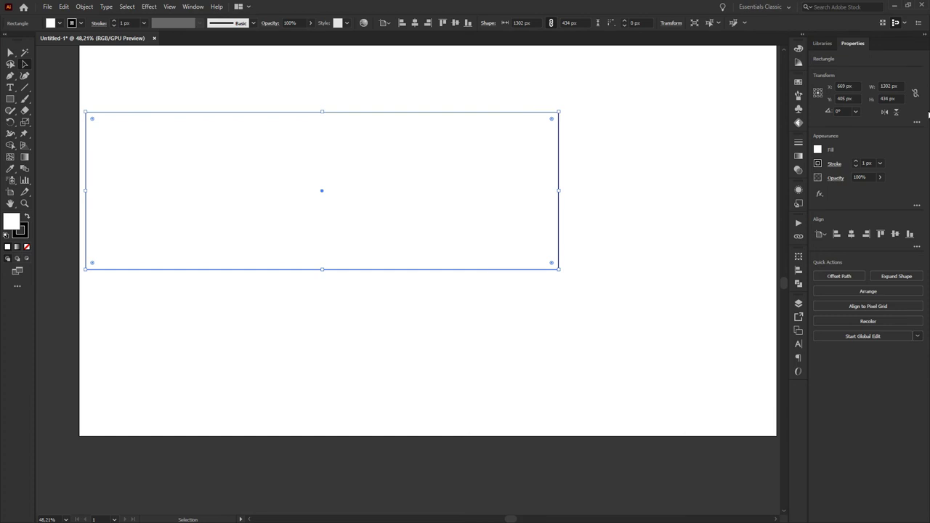
pyautogui.click(886, 86)
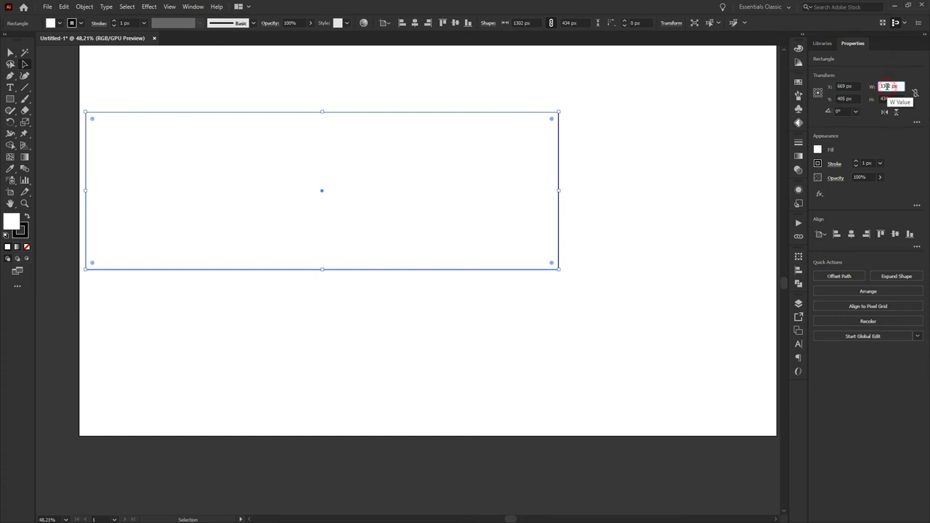
pyautogui.click(623, 114)
pyautogui.scroll(-2, 622, 114)
pyautogui.click(484, 141)
pyautogui.scroll(2, 484, 141)
pyautogui.click(508, 68)
pyautogui.click(468, 135)
pyautogui.scroll(2, 378, 131)
pyautogui.click(425, 106)
pyautogui.moveTo(429, 226); pyautogui.dragTo(469, 203)
pyautogui.click(623, 328)
pyautogui.click(606, 224)
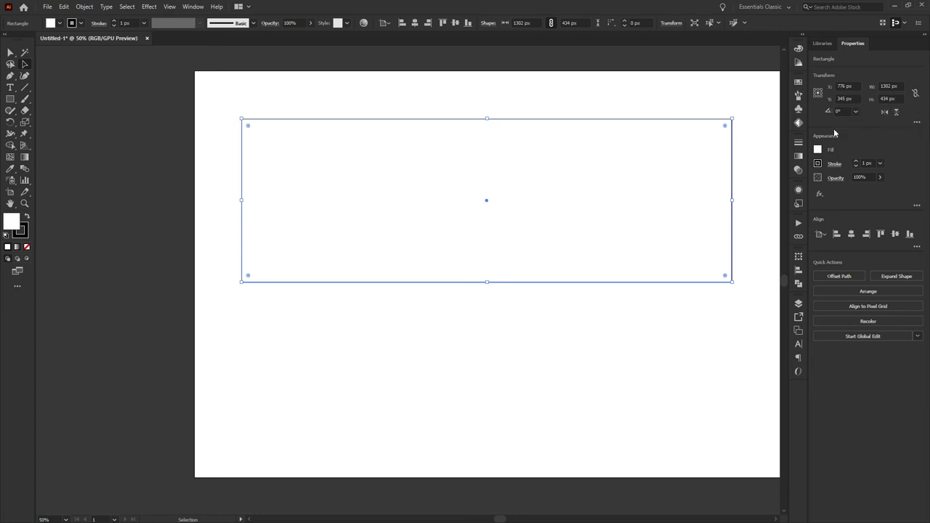
# Reduce the rectangle's height to 307 px with 434-127 in the H field, then reselect it.
pyautogui.click(887, 98)
pyautogui.write('127')
pyautogui.press('Return')
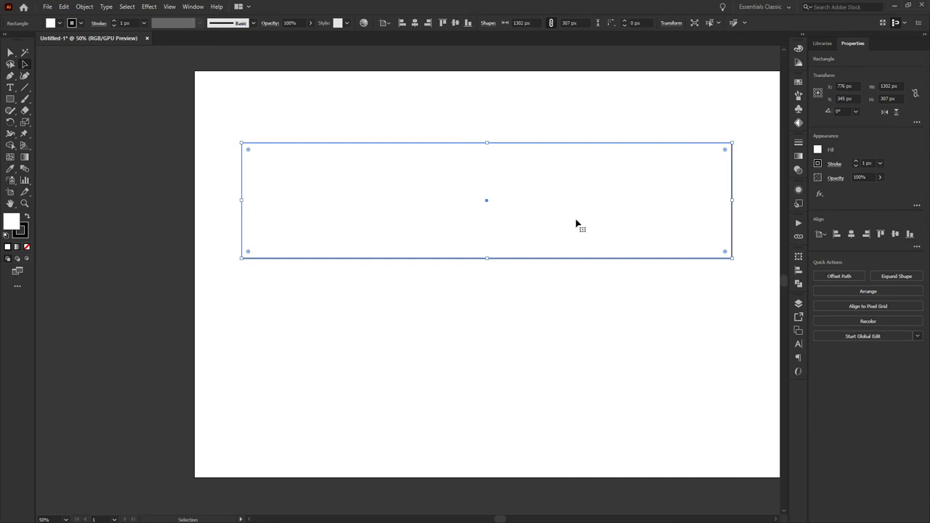
pyautogui.click(479, 79)
pyautogui.click(498, 189)
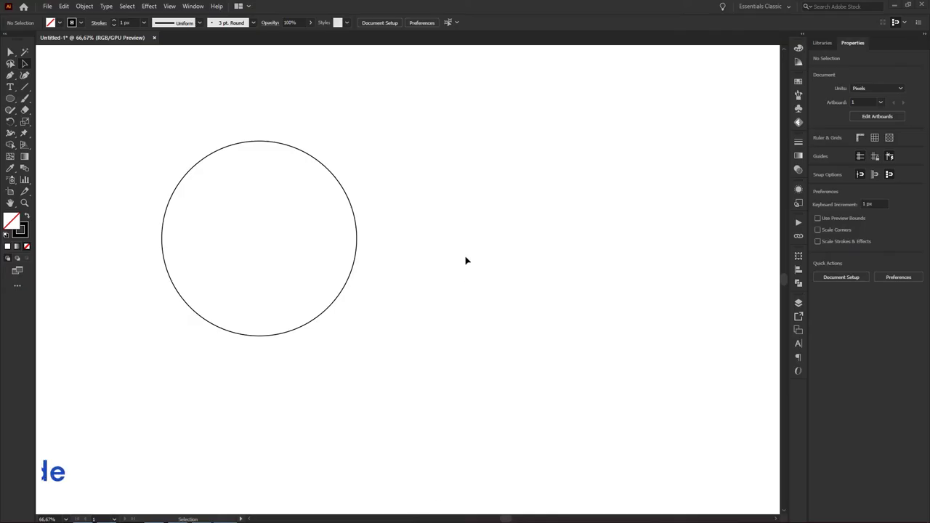
# Select the empty circle and paint two long zigzag Paintbrush strokes across and beyond it.
pyautogui.click(266, 204)
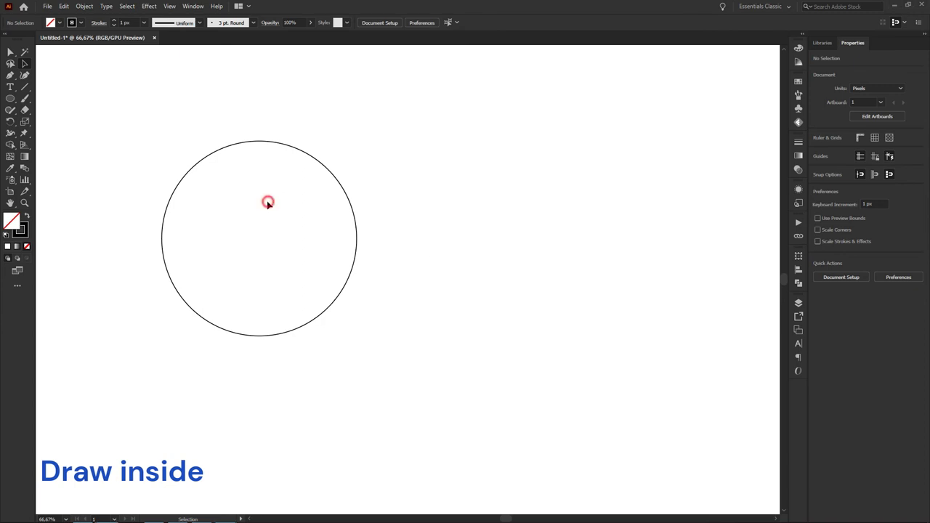
pyautogui.click(145, 153)
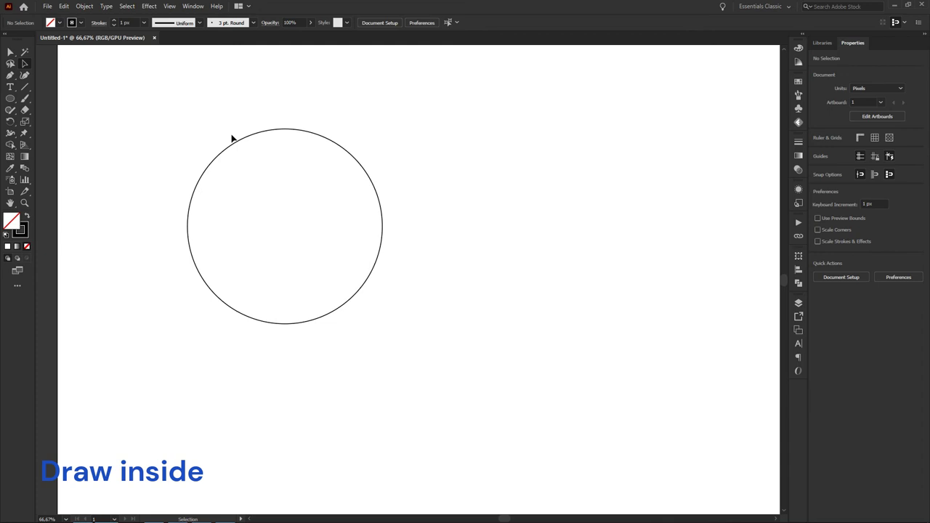
pyautogui.click(343, 183)
pyautogui.click(360, 167)
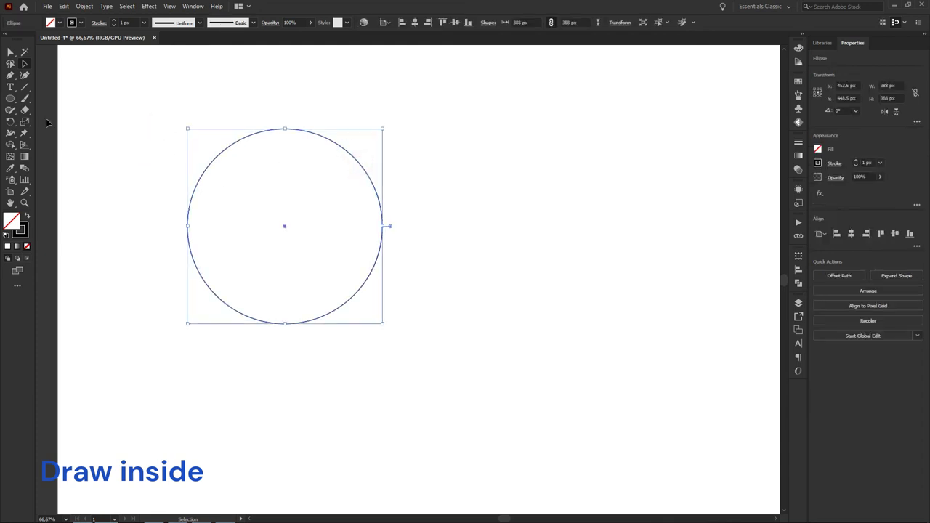
pyautogui.click(26, 99)
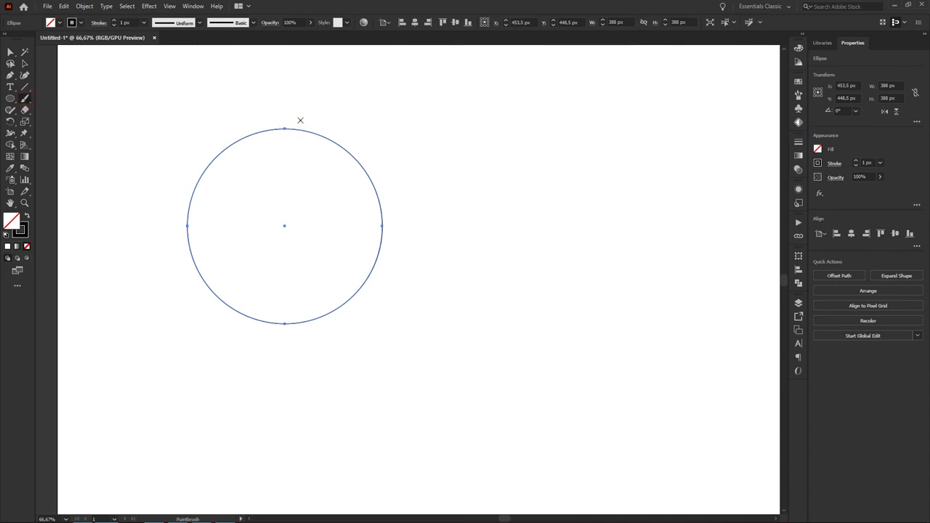
pyautogui.moveTo(129, 230)
pyautogui.mouseDown()
pyautogui.moveTo(385, 83)
pyautogui.moveTo(443, 147)
pyautogui.moveTo(418, 235)
pyautogui.mouseUp()
pyautogui.moveTo(215, 316); pyautogui.dragTo(493, 276)
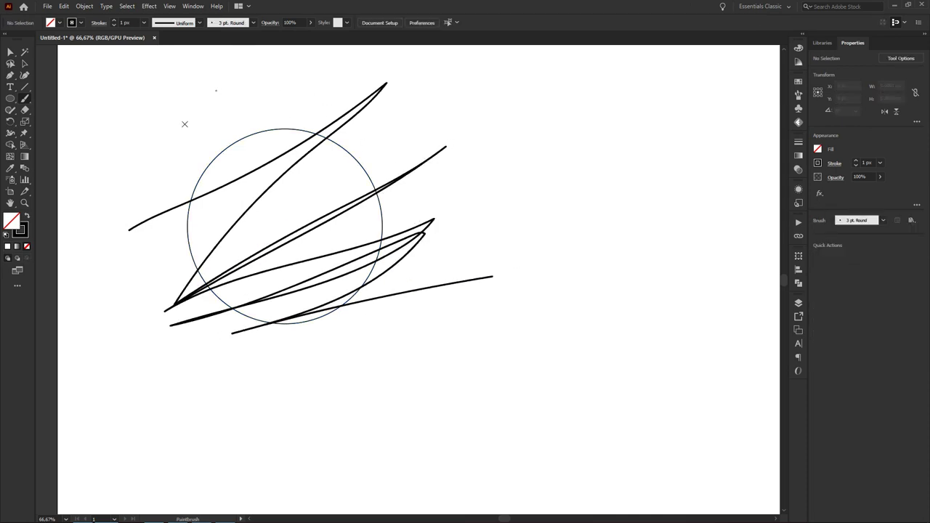
# Return to the Selection tool, select the circle, and toggle the Direct Selection tool.
pyautogui.click(15, 50)
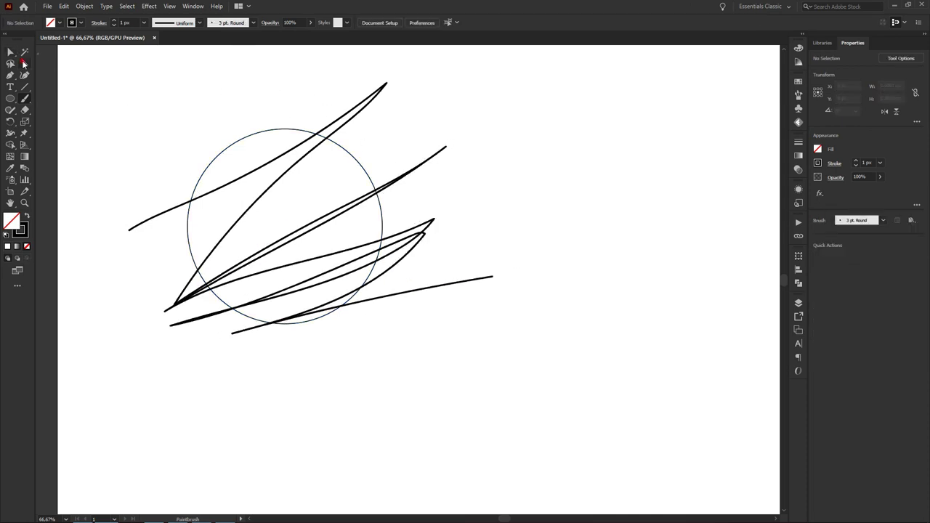
pyautogui.click(268, 131)
pyautogui.press('a')
pyautogui.press('ctrl')
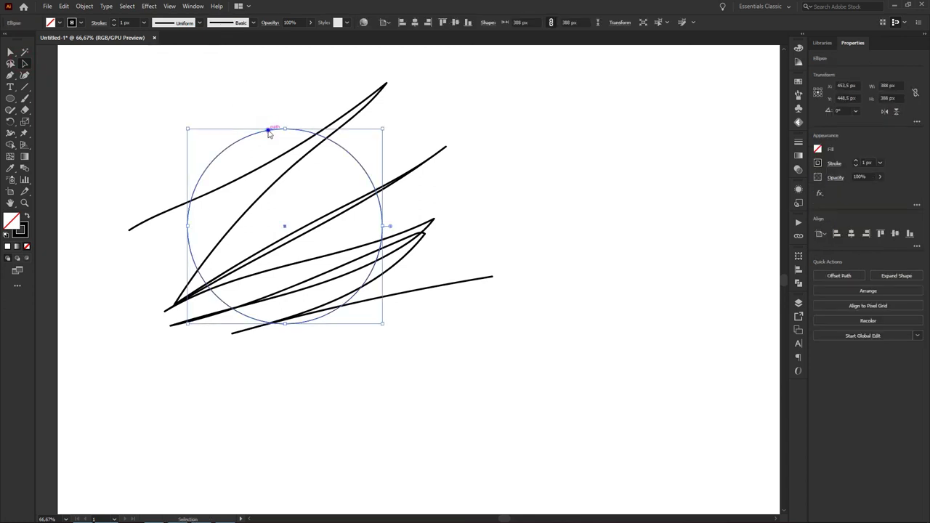
# Bring the circle to the front, above the brush strokes.
pyautogui.rightClick(268, 133)
pyautogui.moveTo(320, 292)
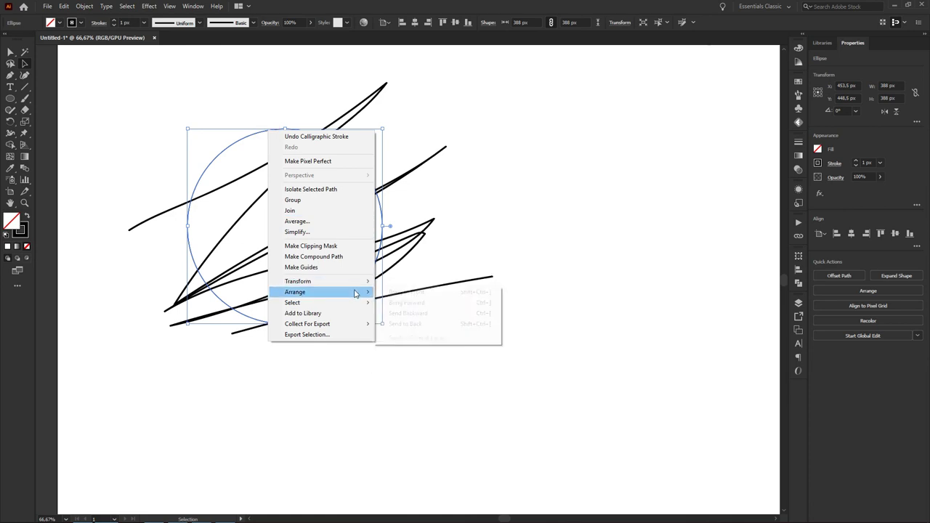
pyautogui.click(409, 296)
pyautogui.click(446, 359)
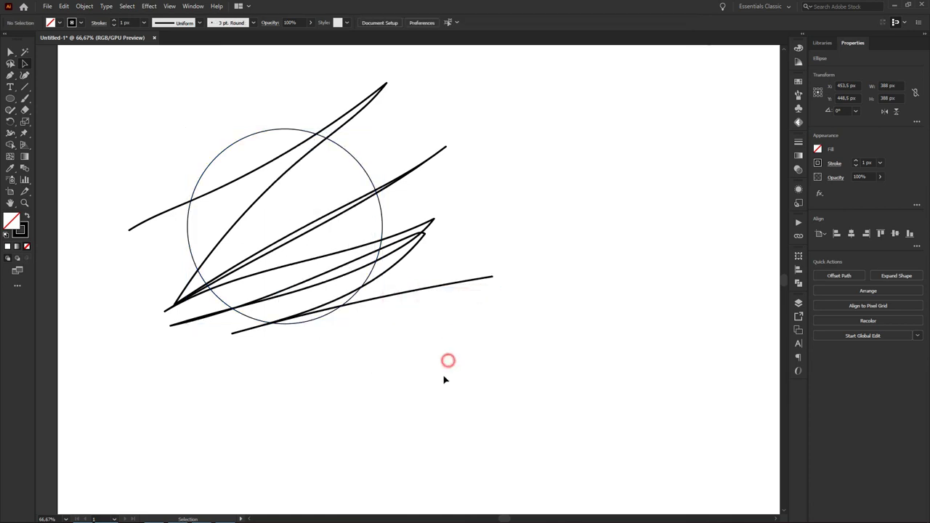
# Clip the strokes to the circle with Make Clipping Mask, then undo the clip.
pyautogui.moveTo(440, 380); pyautogui.dragTo(222, 114)
pyautogui.rightClick(295, 172)
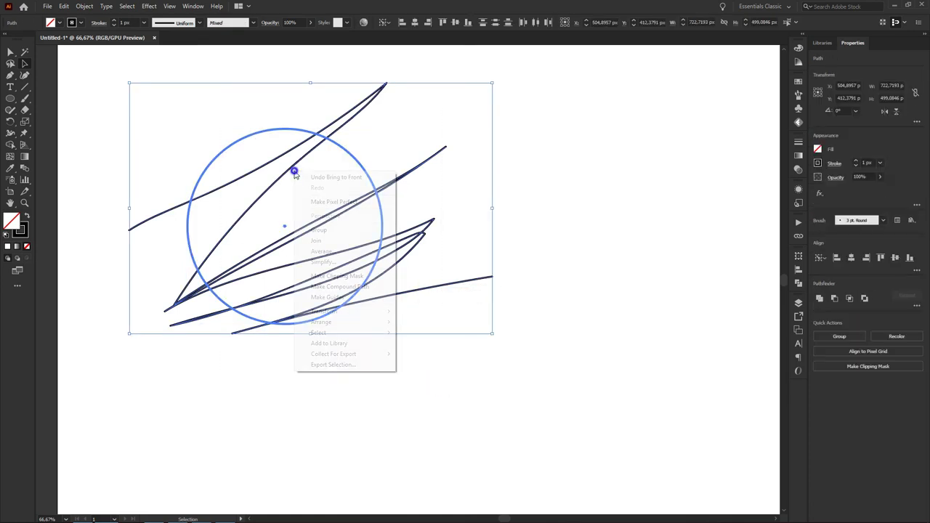
pyautogui.click(354, 275)
pyautogui.click(473, 193)
pyautogui.click(473, 193)
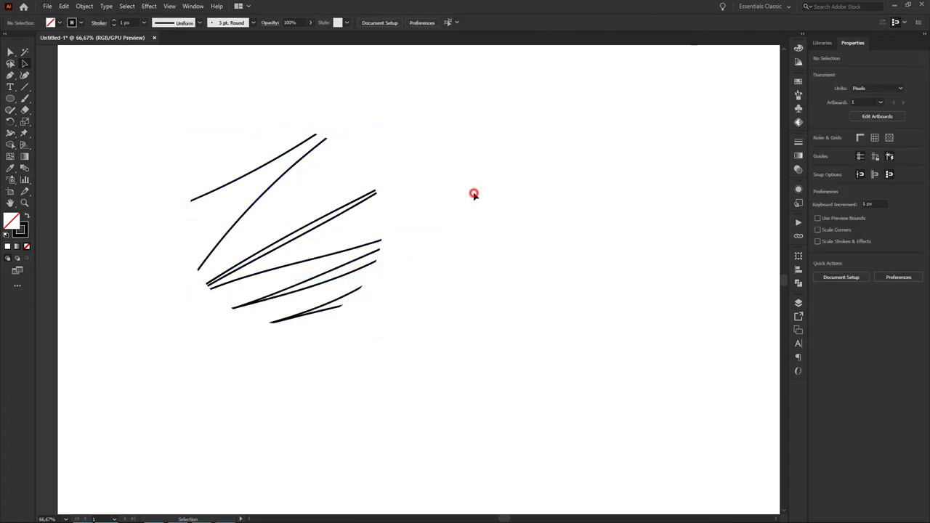
pyautogui.click(324, 214)
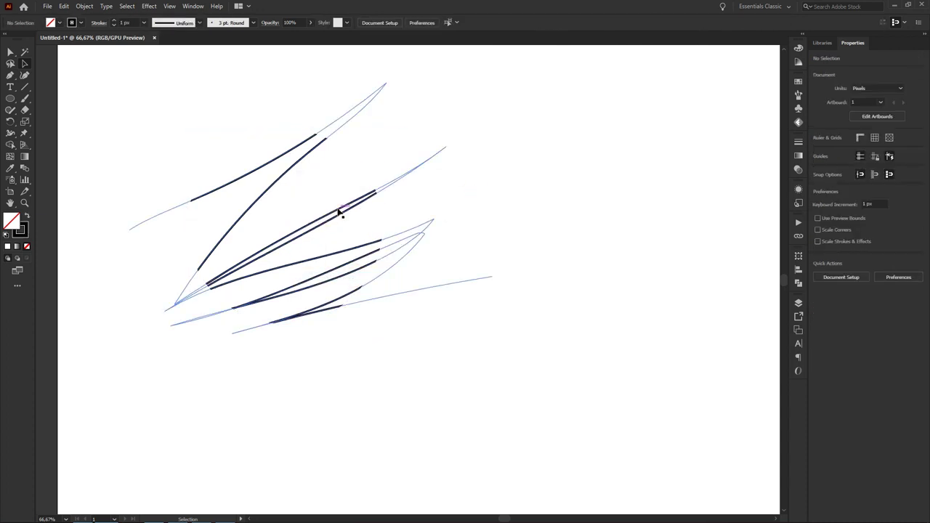
pyautogui.hotkey('ctrl', 'z')
pyautogui.click(525, 194)
pyautogui.scroll(1, 538, 199)
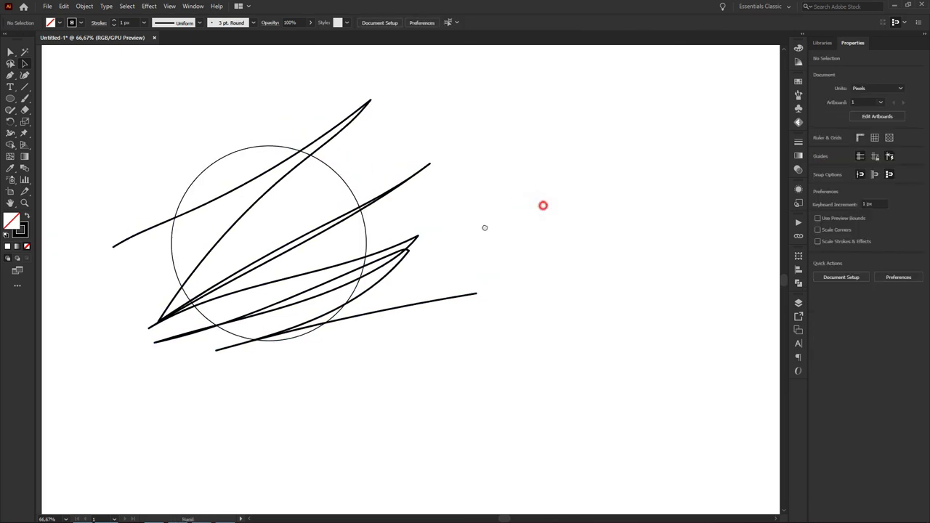
pyautogui.hscroll(2, 494, 196)
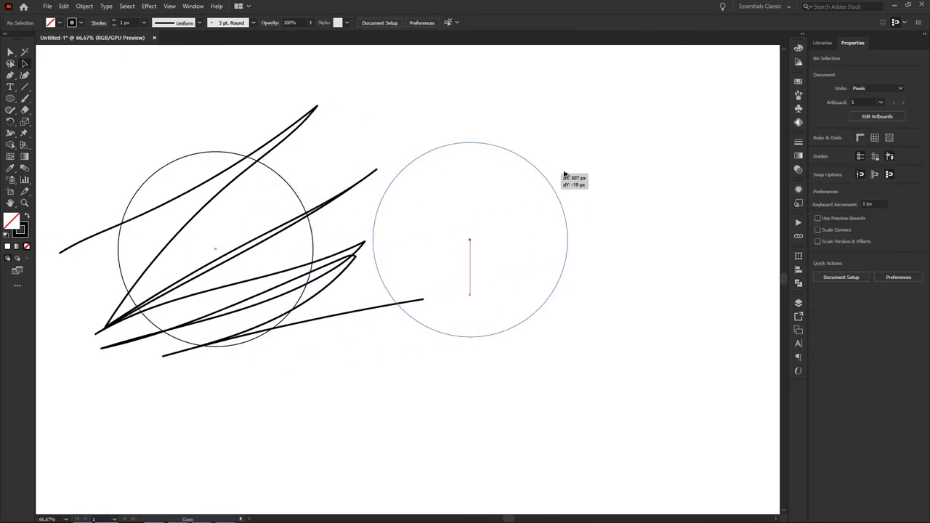
# Duplicate the circle to the right and set the copy to Draw Inside with the Paintbrush ready.
pyautogui.moveTo(287, 183); pyautogui.dragTo(654, 182)
pyautogui.click(624, 110)
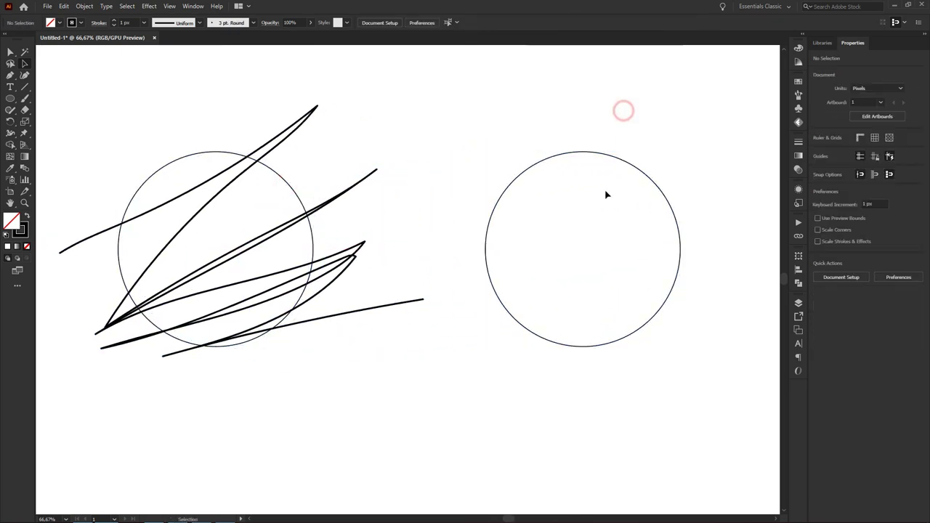
pyautogui.click(582, 152)
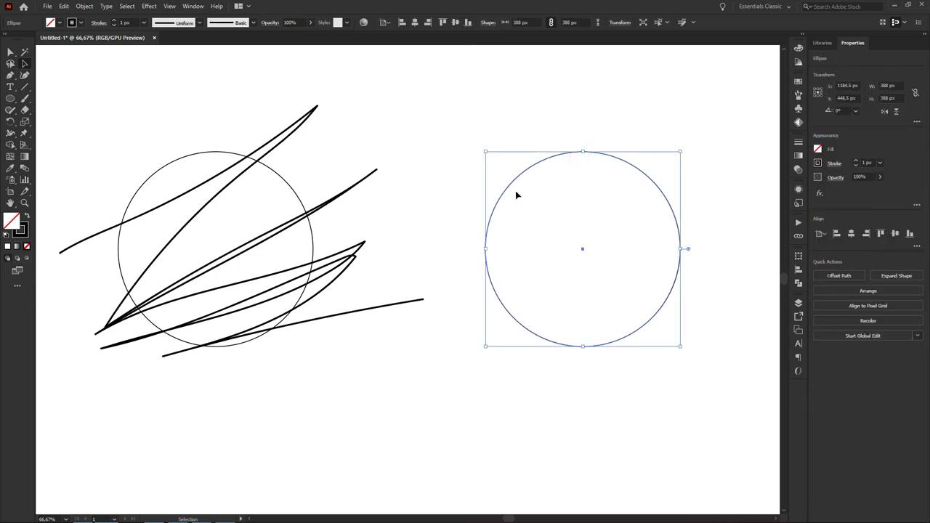
pyautogui.click(27, 263)
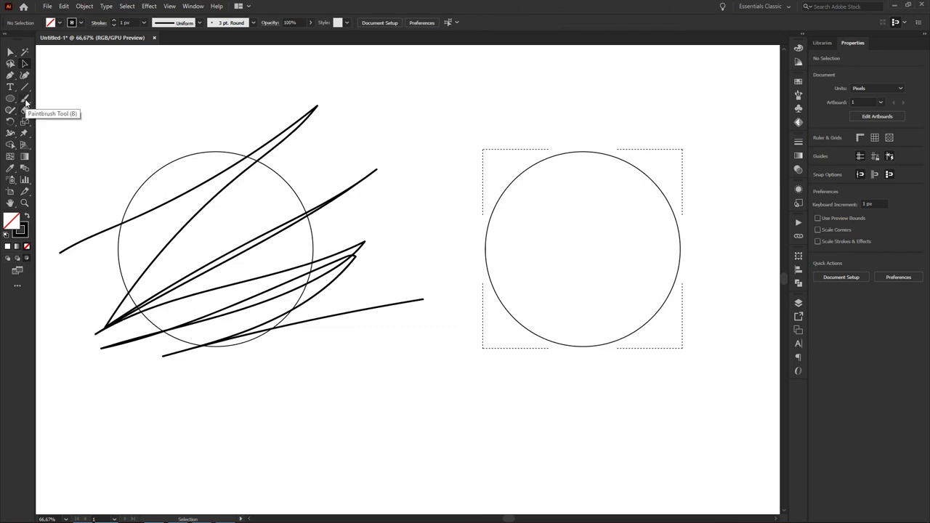
pyautogui.click(25, 101)
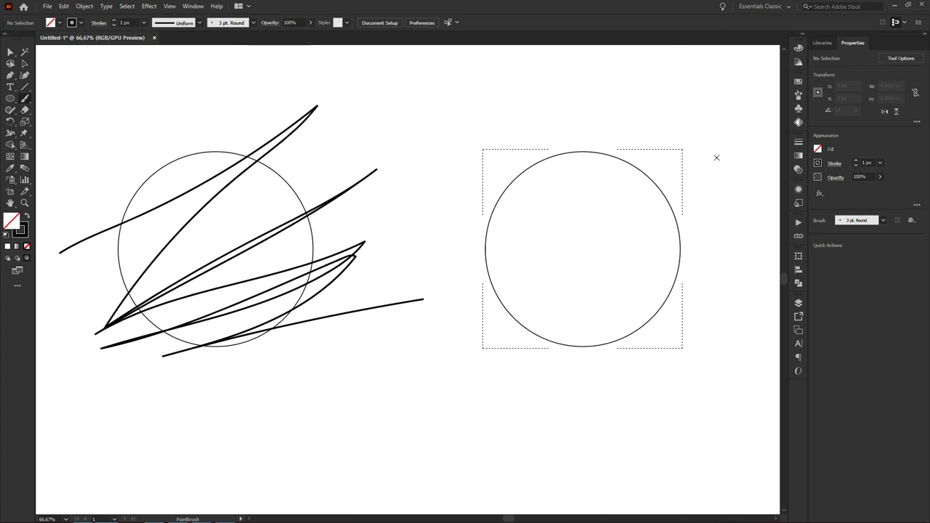
# Paint three crisscrossing zigzag strokes that stay clipped inside the right circle.
pyautogui.moveTo(456, 250)
pyautogui.mouseDown()
pyautogui.moveTo(711, 99)
pyautogui.moveTo(688, 169)
pyautogui.moveTo(771, 187)
pyautogui.moveTo(478, 334)
pyautogui.mouseUp()
pyautogui.moveTo(670, 270)
pyautogui.mouseDown()
pyautogui.moveTo(718, 313)
pyautogui.moveTo(625, 380)
pyautogui.moveTo(560, 355)
pyautogui.moveTo(607, 312)
pyautogui.moveTo(617, 145)
pyautogui.mouseUp()
pyautogui.moveTo(618, 145); pyautogui.dragTo(684, 313)
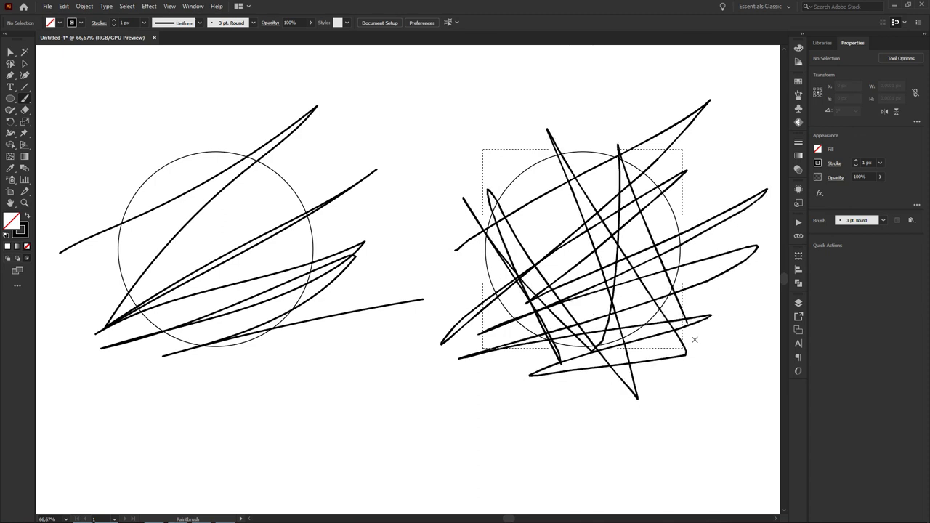
pyautogui.press('a')
pyautogui.scroll(2, 598, 174)
pyautogui.scroll(-1, 486, 164)
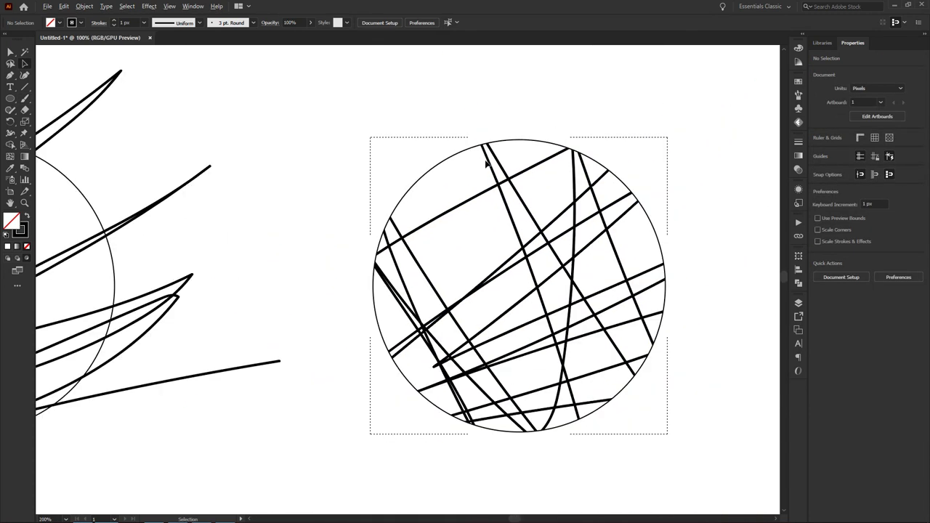
pyautogui.scroll(-2, 564, 172)
pyautogui.scroll(1, 542, 189)
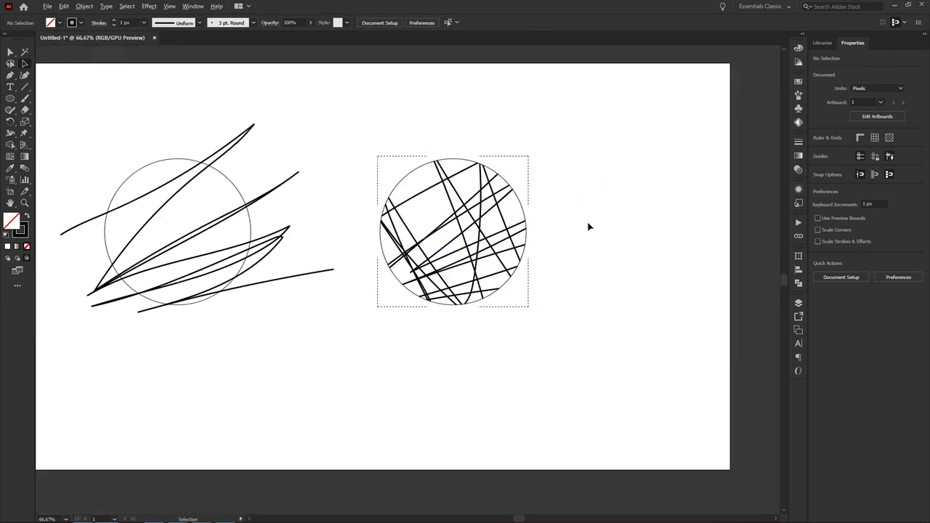
pyautogui.scroll(1, 589, 225)
pyautogui.moveTo(488, 479); pyautogui.dragTo(405, 425)
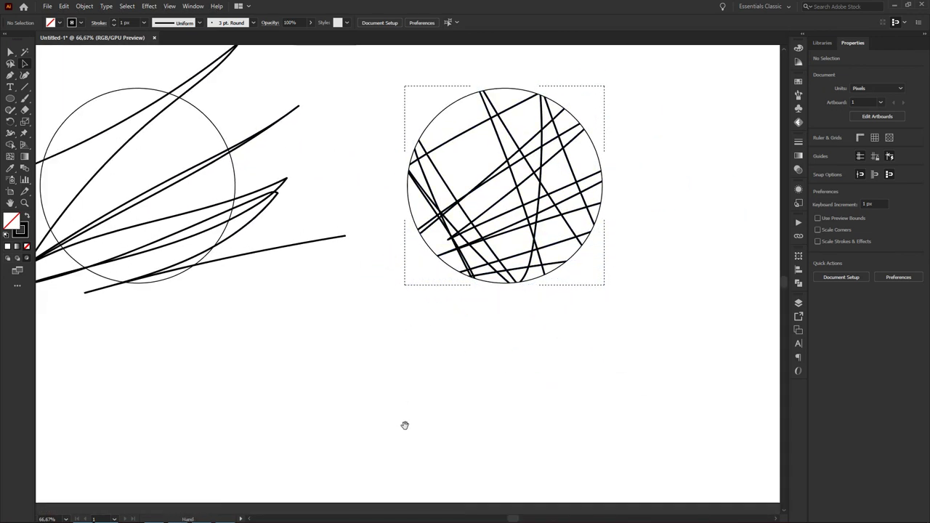